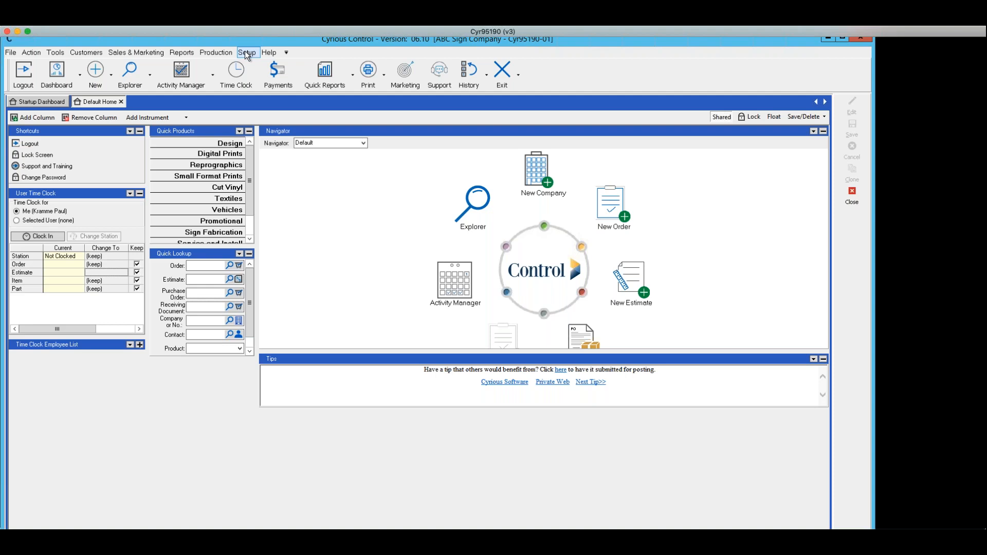
# Open System Setup and view the Company Email settings page.
pyautogui.click(246, 53)
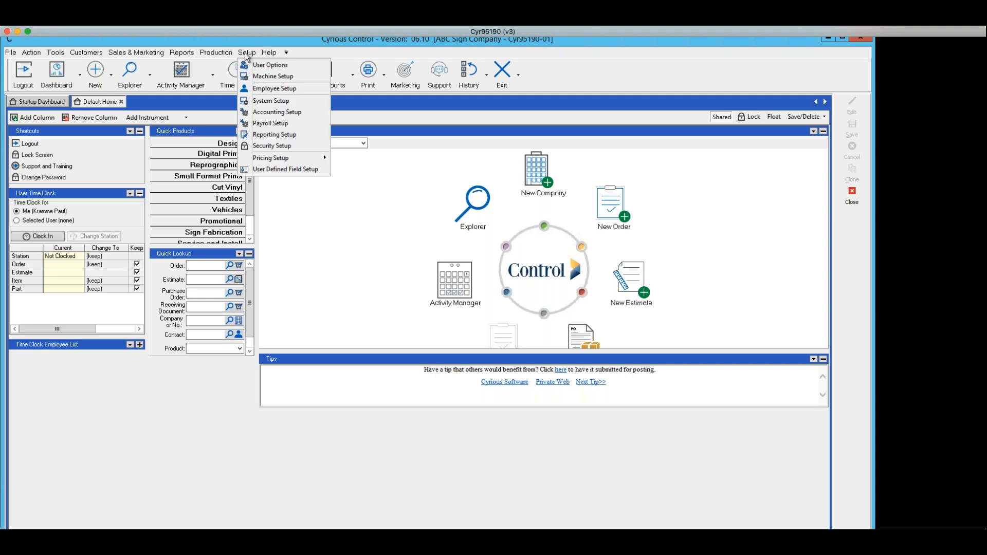
pyautogui.click(259, 102)
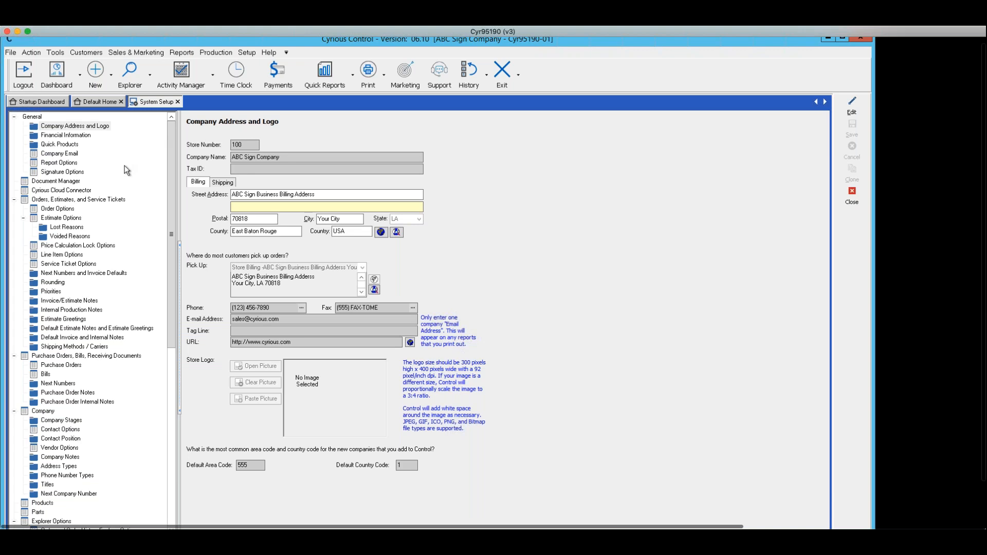
pyautogui.scroll(-2, 125, 167)
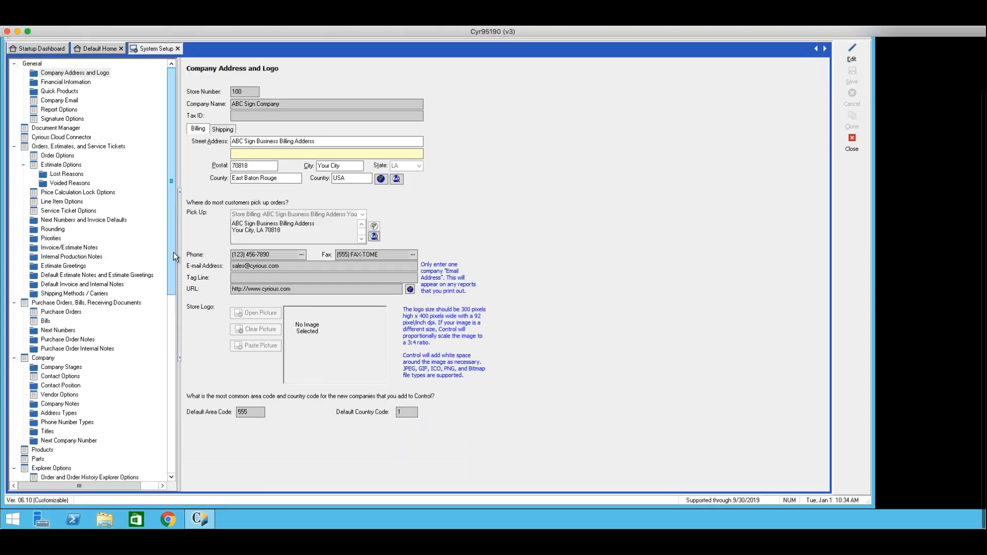
pyautogui.moveTo(174, 253); pyautogui.dragTo(169, 465)
pyautogui.moveTo(169, 426); pyautogui.dragTo(183, 188)
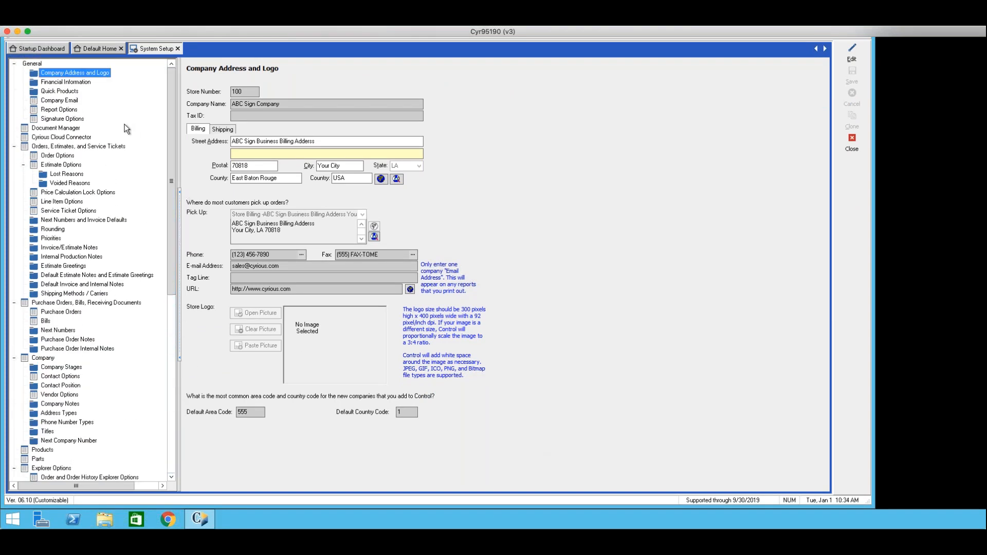
pyautogui.click(60, 101)
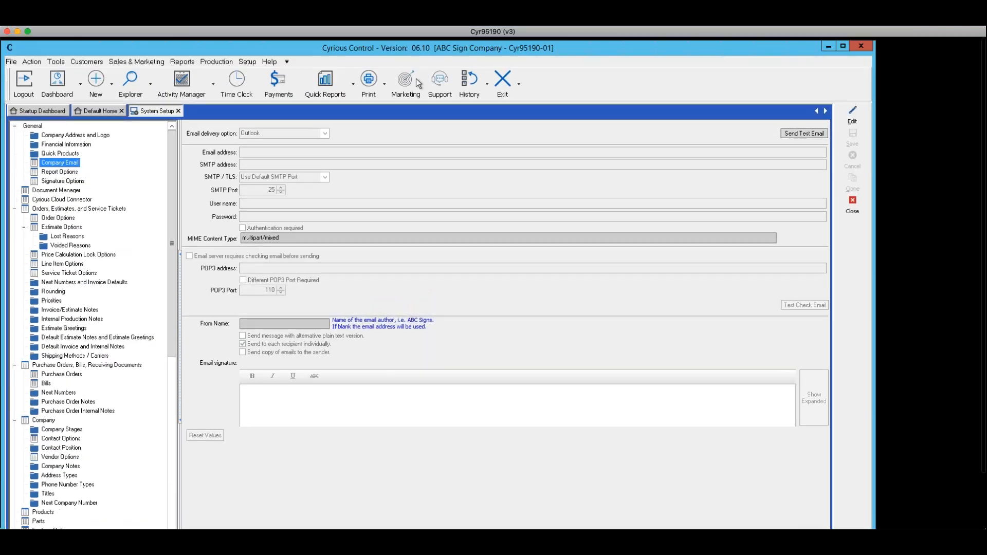
# Open User Options and display its Email Options page.
pyautogui.click(247, 60)
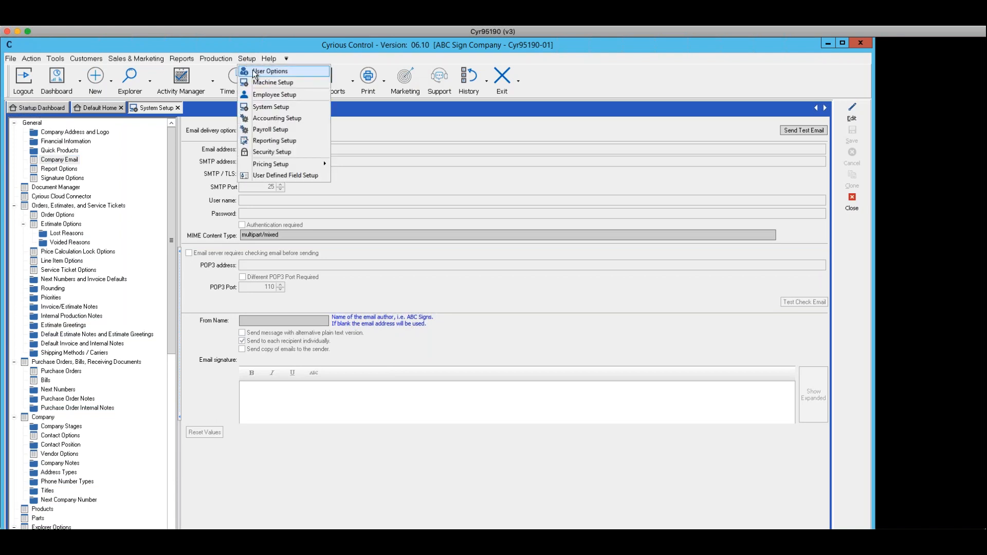
pyautogui.click(254, 72)
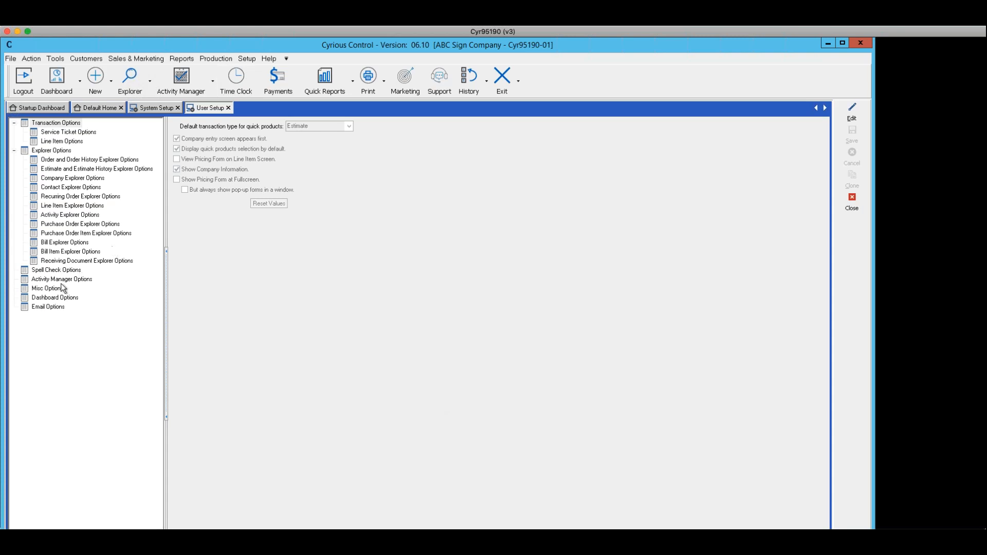
pyautogui.click(42, 307)
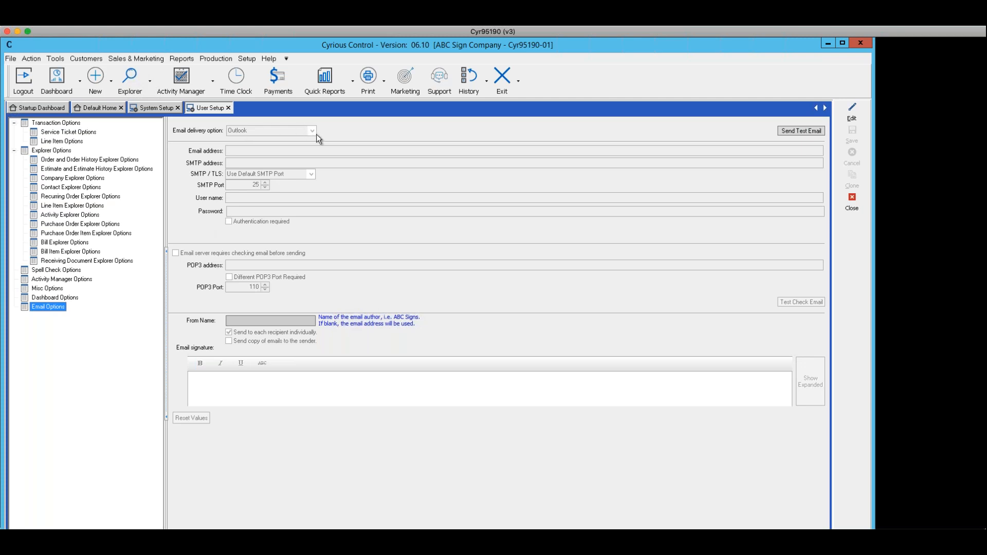
# Set the email delivery option to Internal and cancel the edit without saving.
pyautogui.click(852, 111)
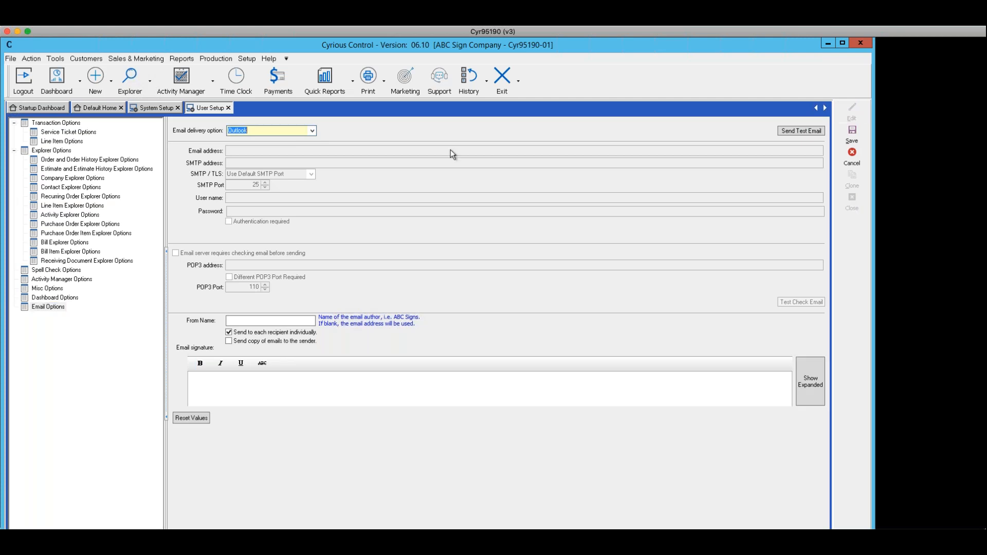
pyautogui.click(312, 132)
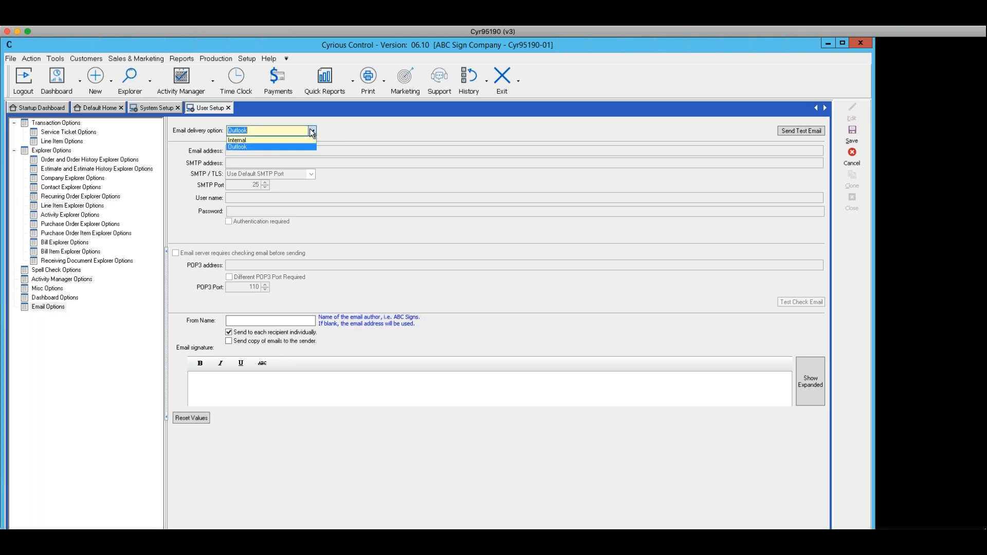
pyautogui.click(261, 140)
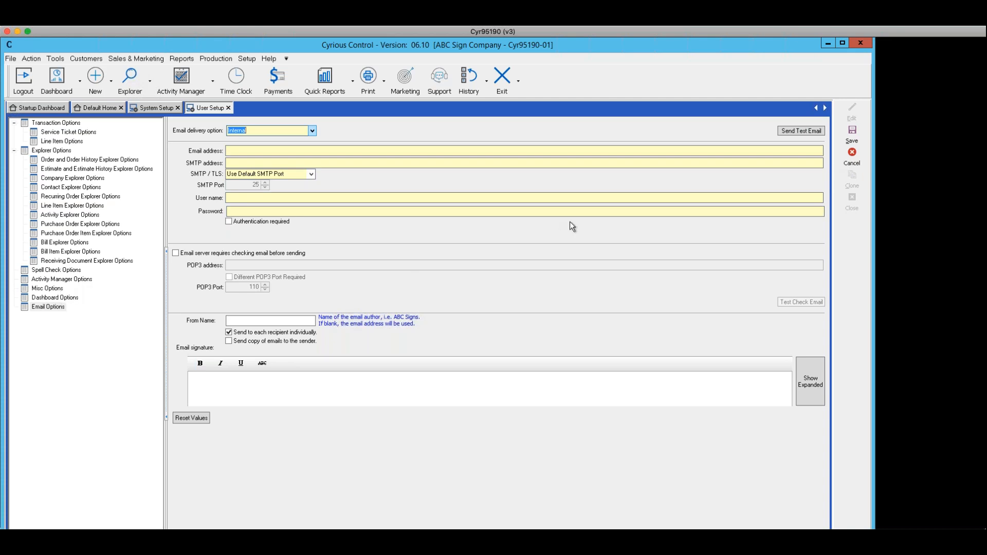
pyautogui.click(851, 161)
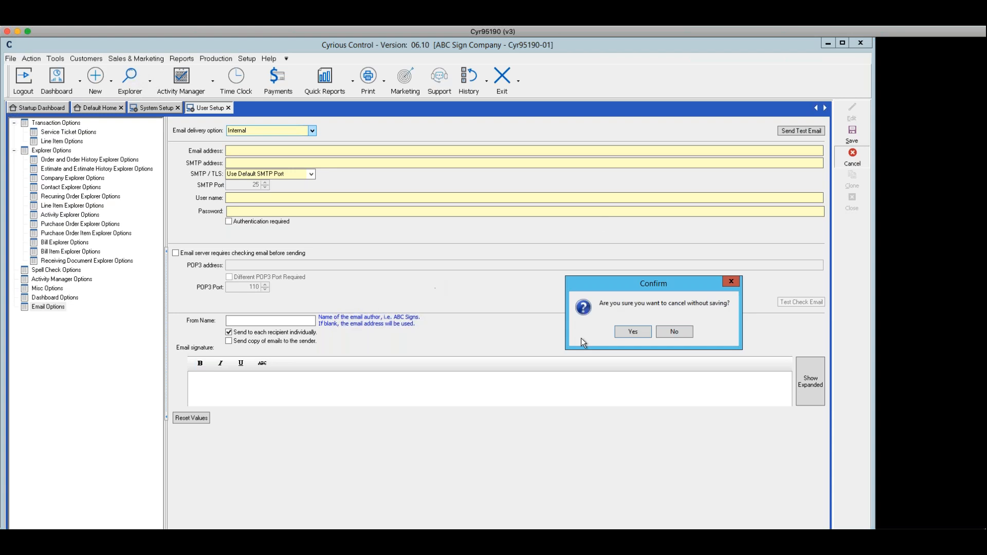
pyautogui.click(635, 333)
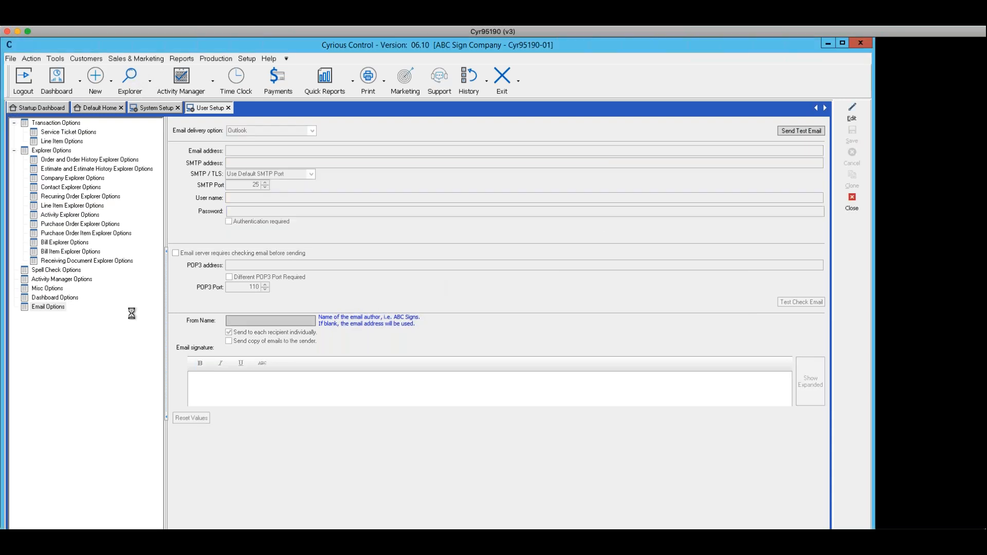
# Open Dashboard Options for editing, browse the home dashboard choices, select Default Home and save.
pyautogui.click(53, 297)
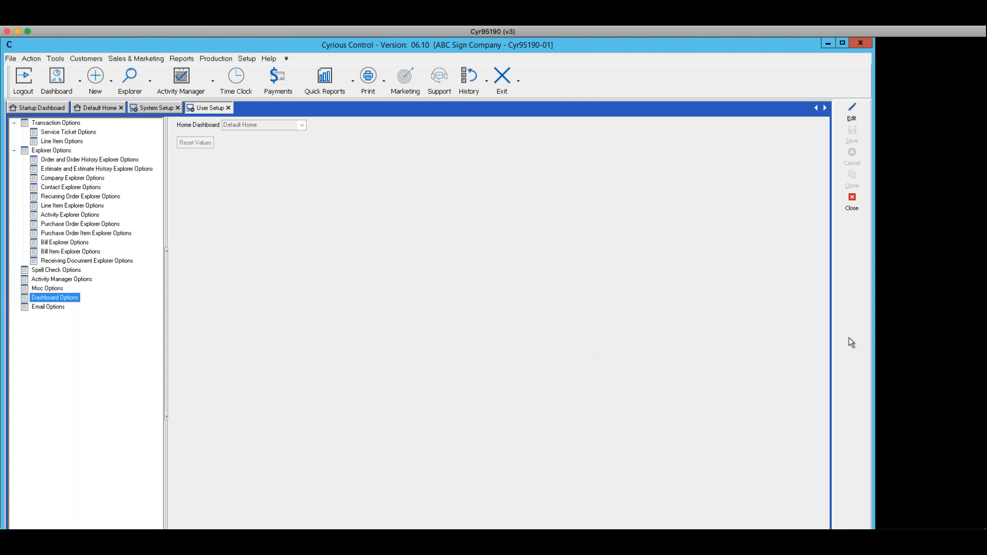
pyautogui.click(853, 120)
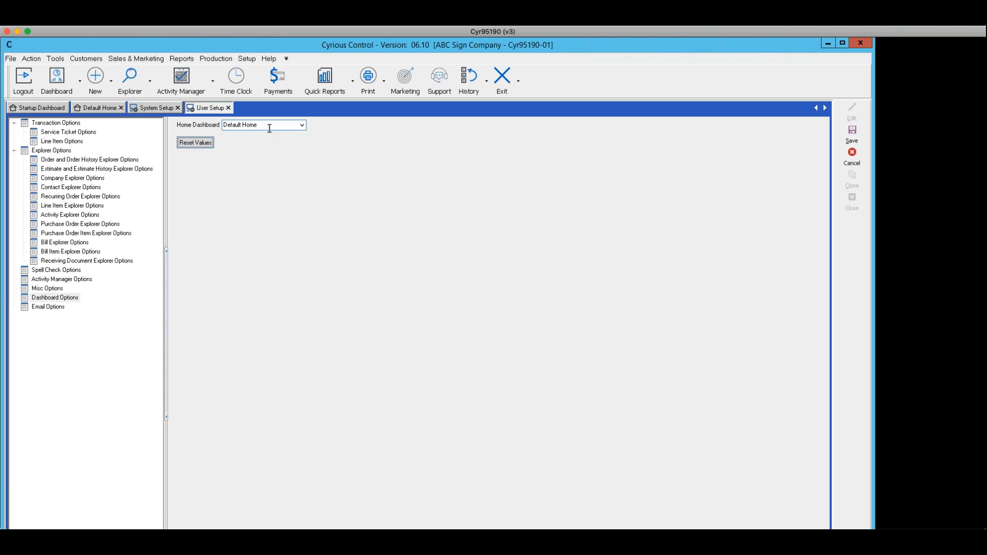
pyautogui.click(302, 126)
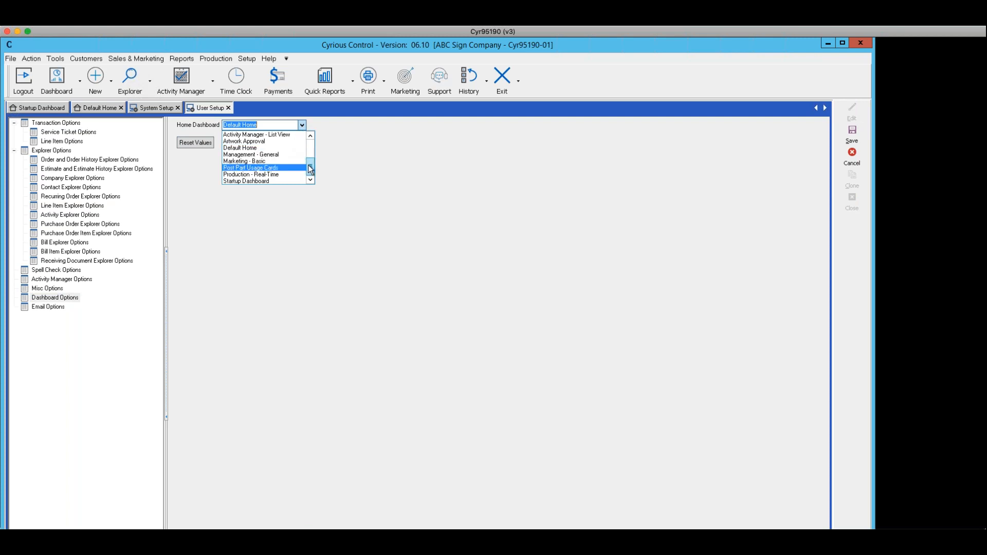
pyautogui.moveTo(308, 166); pyautogui.dragTo(304, 115)
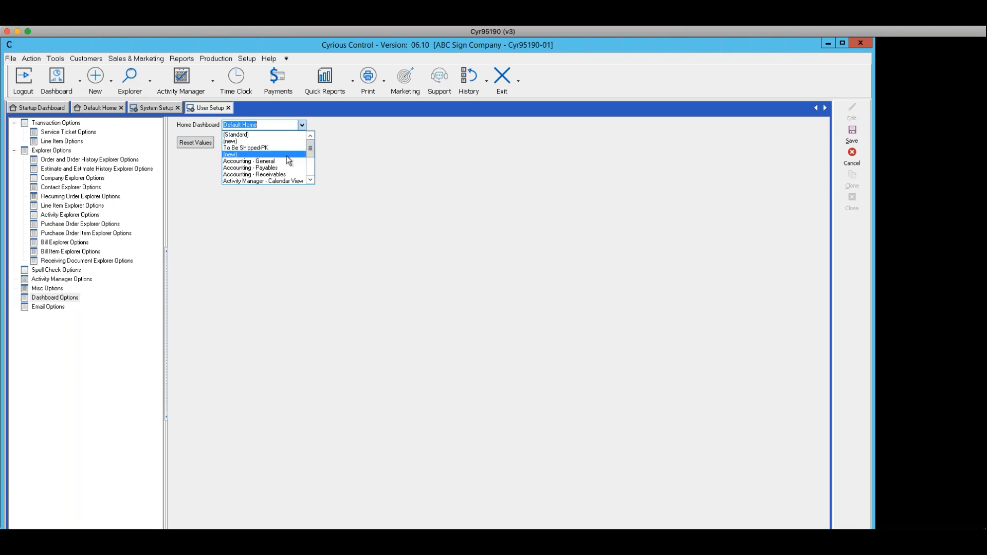
pyautogui.click(310, 179)
pyautogui.click(310, 180)
pyautogui.click(310, 180)
pyautogui.click(310, 180)
pyautogui.click(310, 180)
pyautogui.click(310, 179)
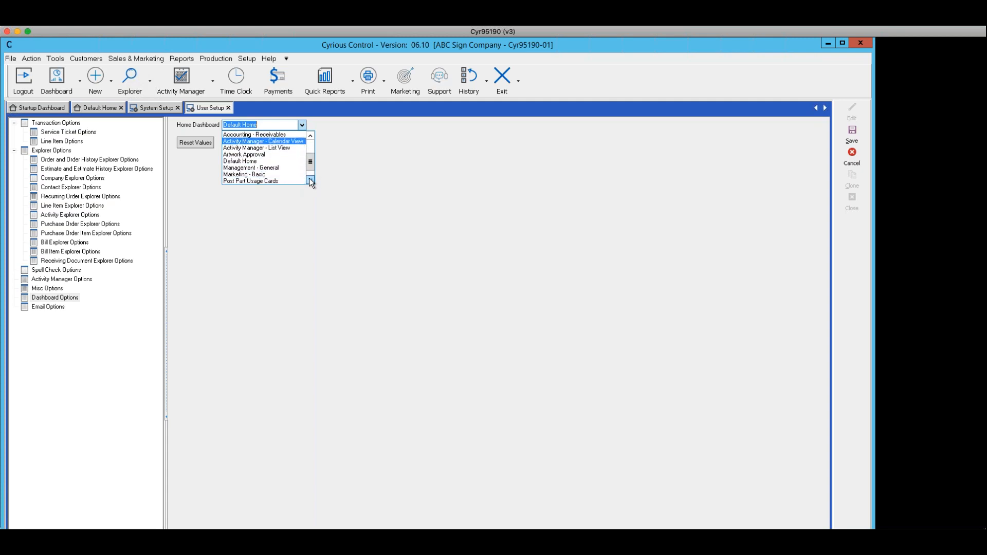
pyautogui.click(310, 179)
pyautogui.click(310, 180)
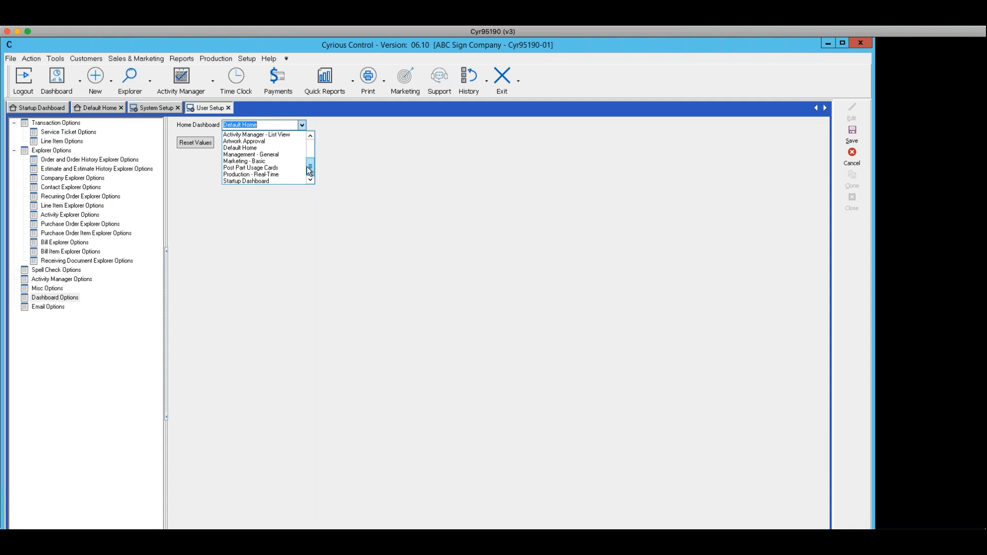
pyautogui.moveTo(307, 167); pyautogui.dragTo(304, 135)
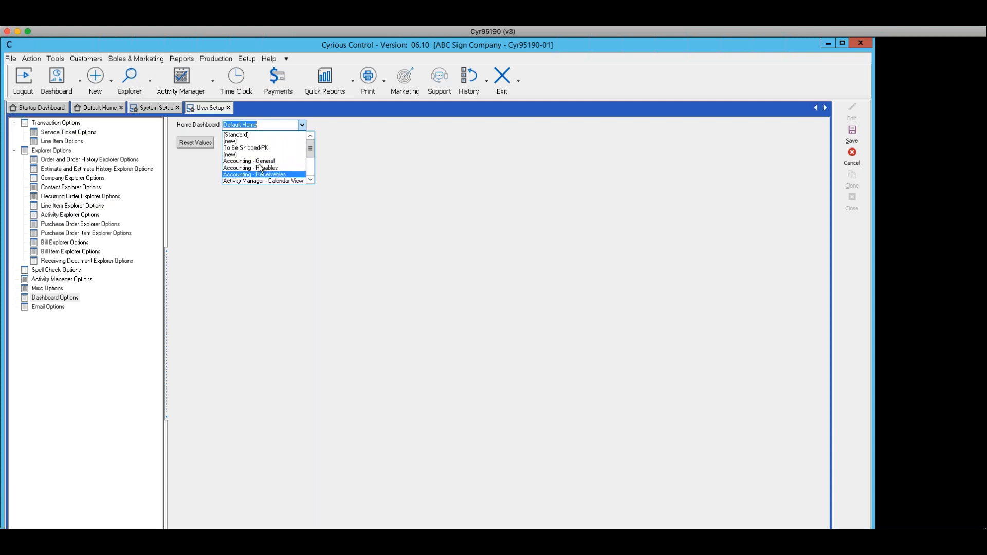
pyautogui.click(310, 180)
pyautogui.click(310, 180)
pyautogui.click(310, 180)
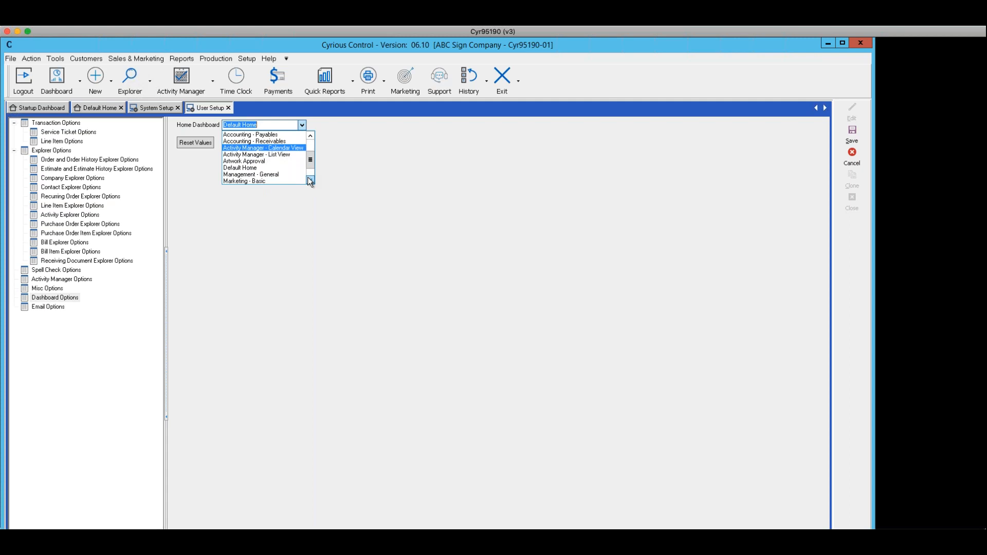
pyautogui.click(237, 168)
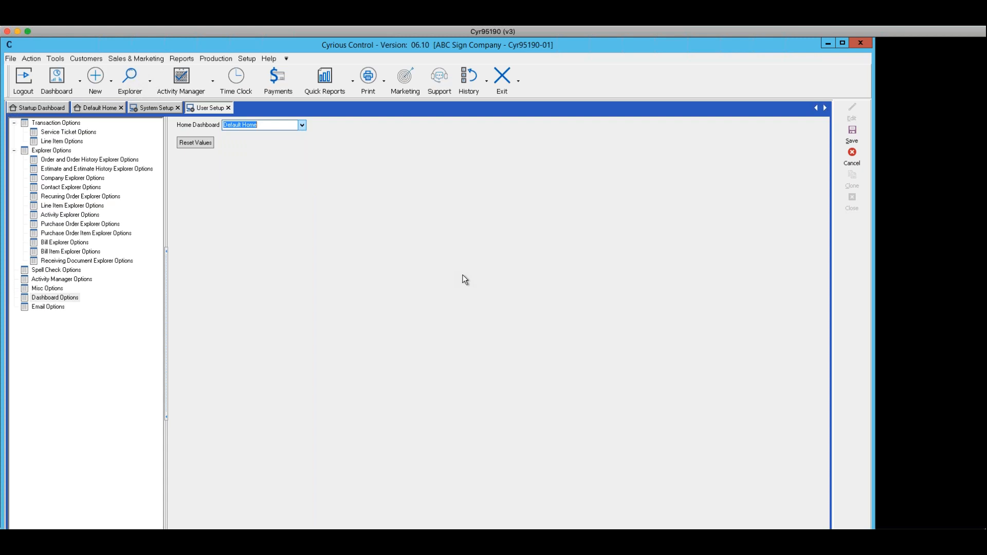
pyautogui.click(852, 135)
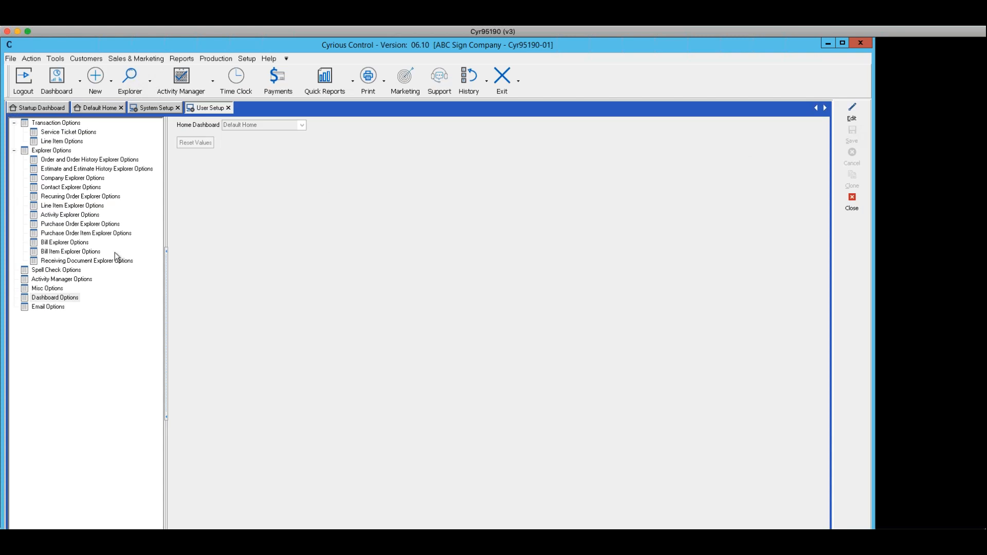
# Open Misc Options for editing and insert a DateTime merge field into the time stamp format.
pyautogui.click(50, 289)
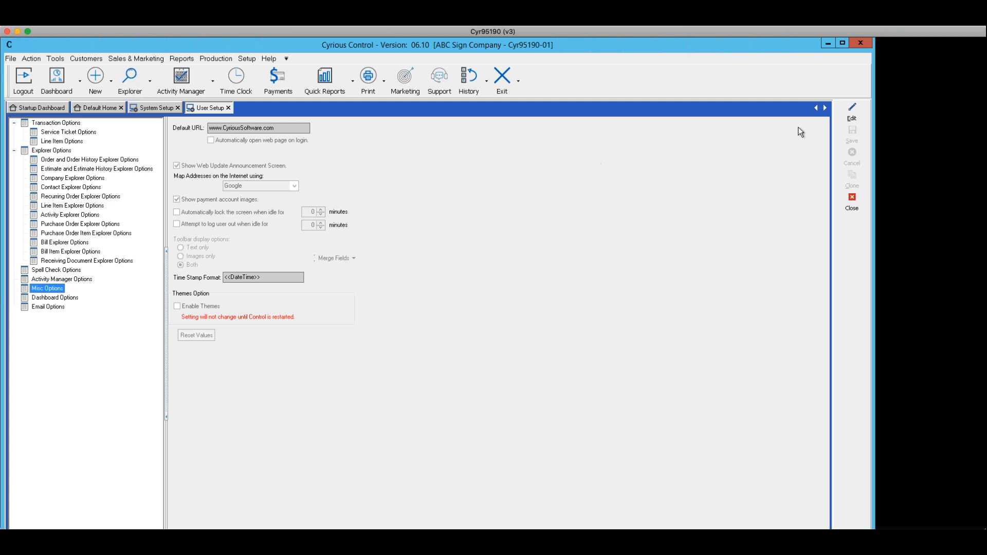
pyautogui.click(852, 110)
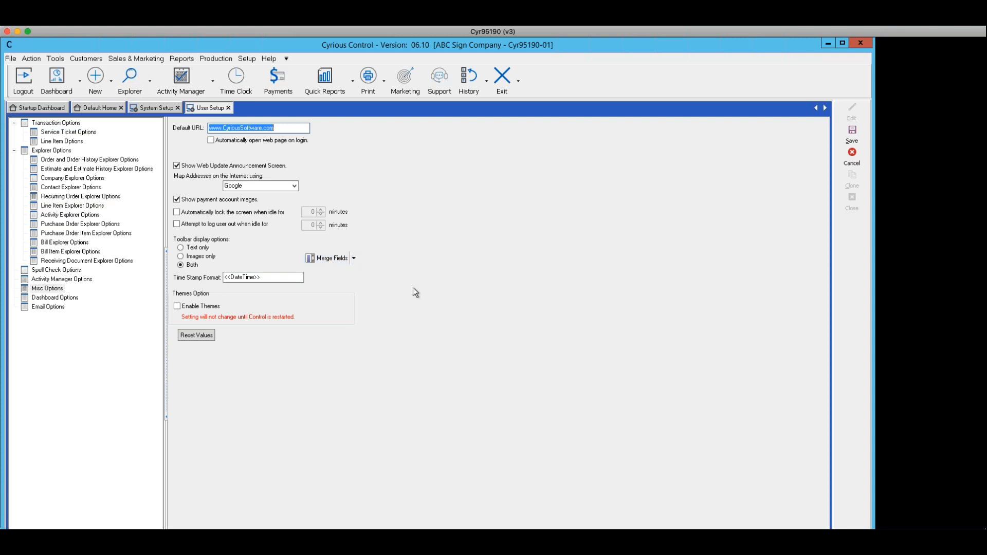
pyautogui.click(355, 258)
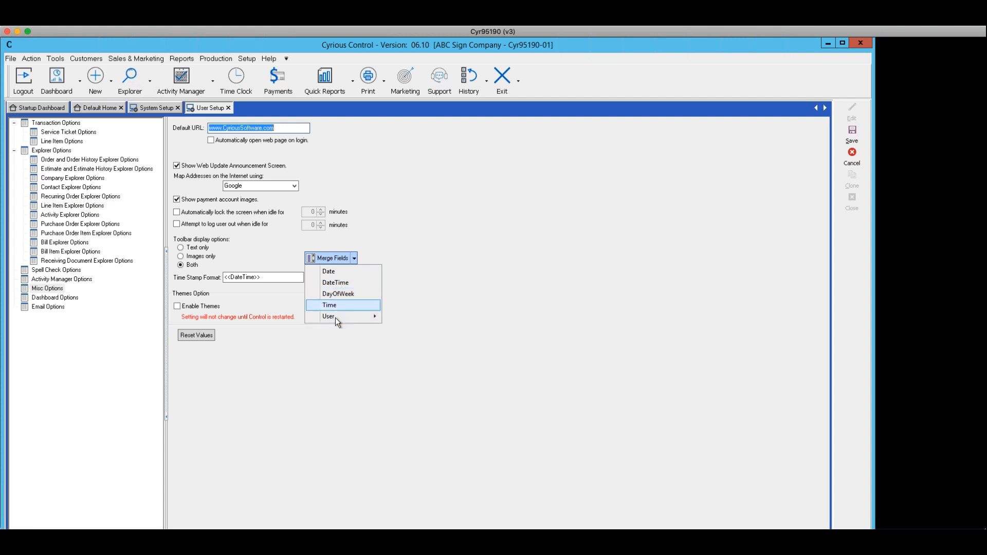
pyautogui.moveTo(377, 320)
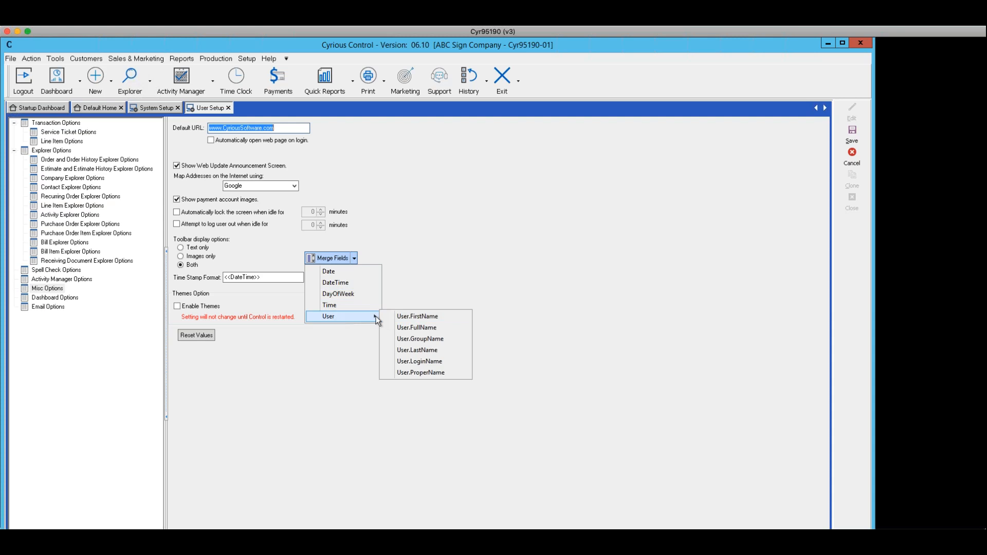
pyautogui.click(335, 283)
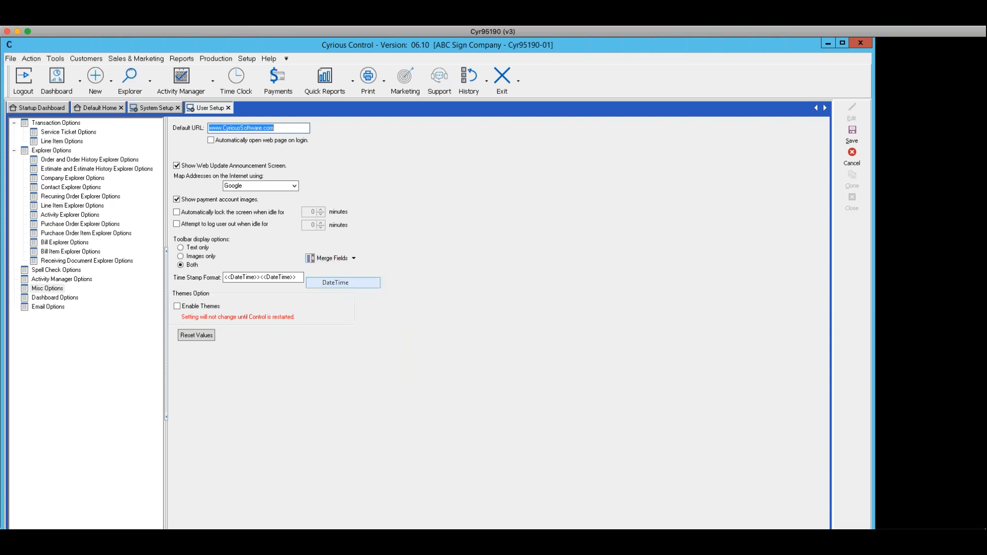
# Clear the time stamp format and insert a single DateTime merge field.
pyautogui.doubleClick(297, 278)
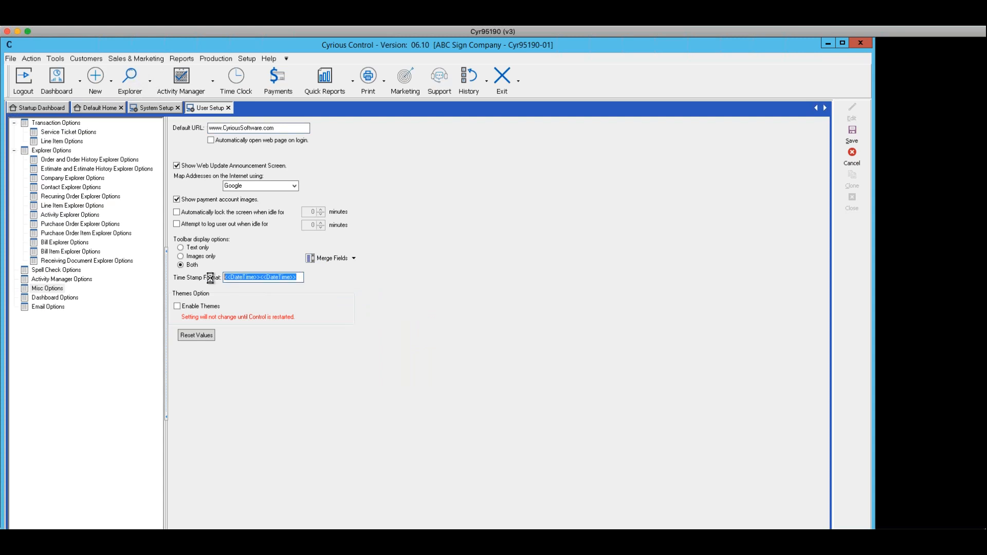
pyautogui.press('BackSpace')
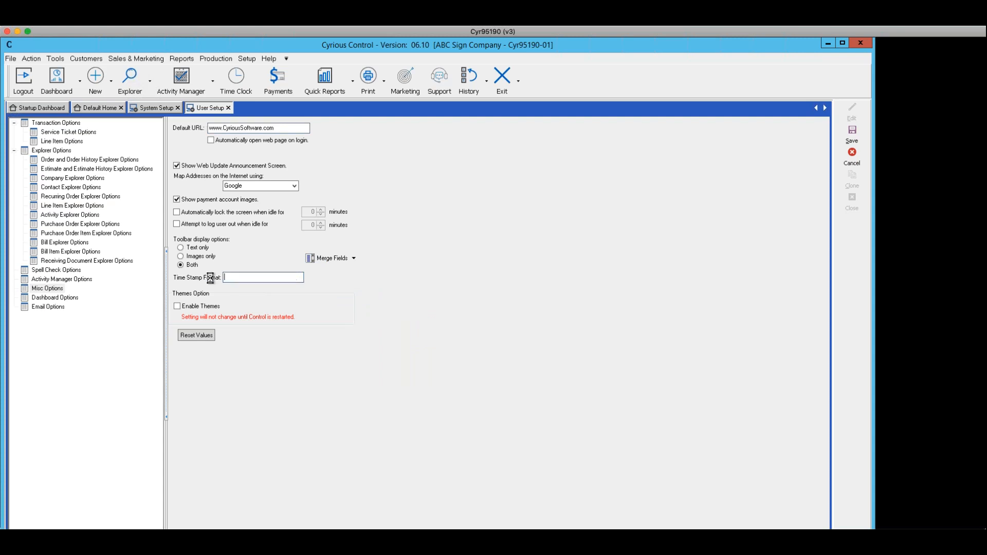
pyautogui.click(354, 260)
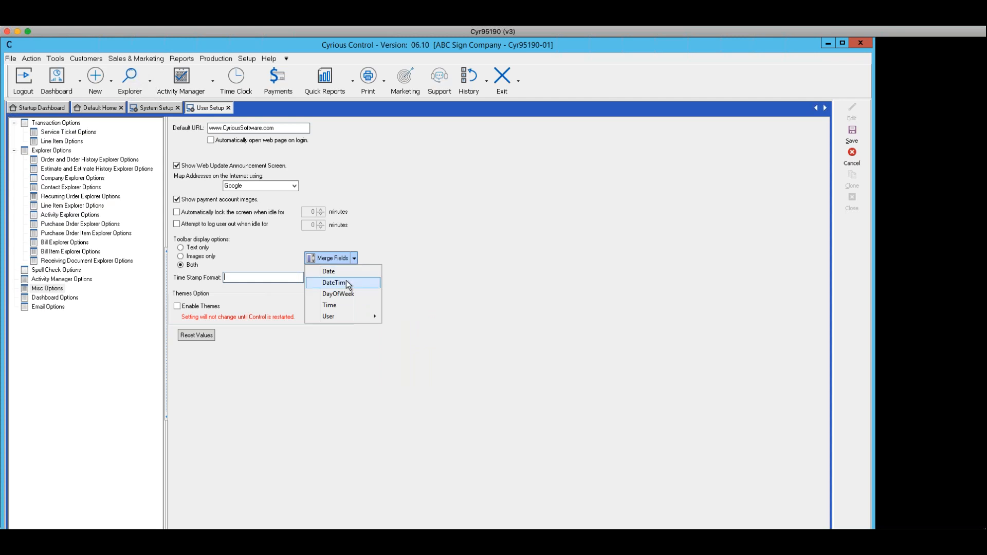
pyautogui.click(347, 281)
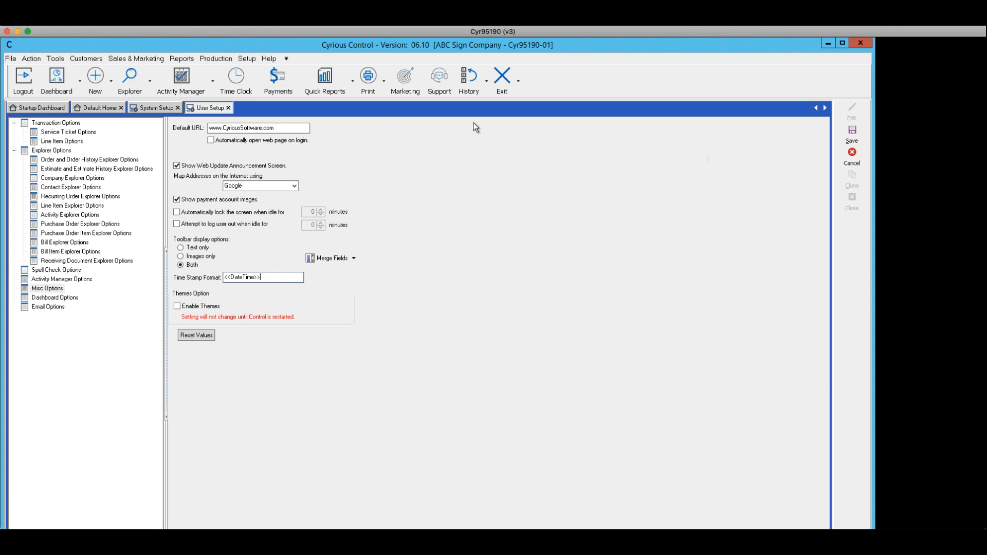
# Enable automatic screen lock and automatic logout when idle, set both to 15 minutes, and cancel without saving.
pyautogui.click(177, 212)
pyautogui.click(176, 224)
pyautogui.doubleClick(309, 213)
pyautogui.write('15')
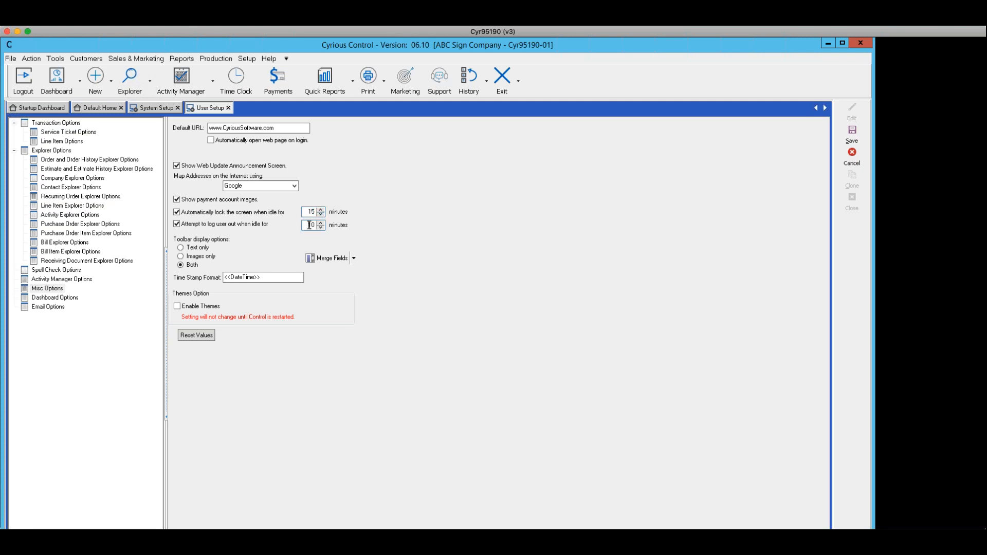
pyautogui.doubleClick(309, 225)
pyautogui.write('15')
pyautogui.click(51, 290)
pyautogui.click(853, 153)
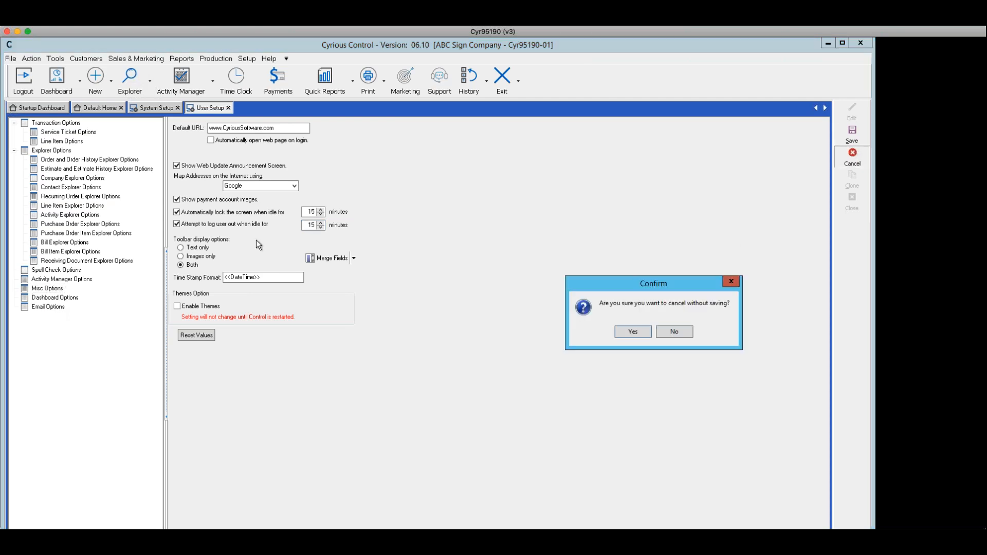
pyautogui.click(621, 332)
pyautogui.click(43, 301)
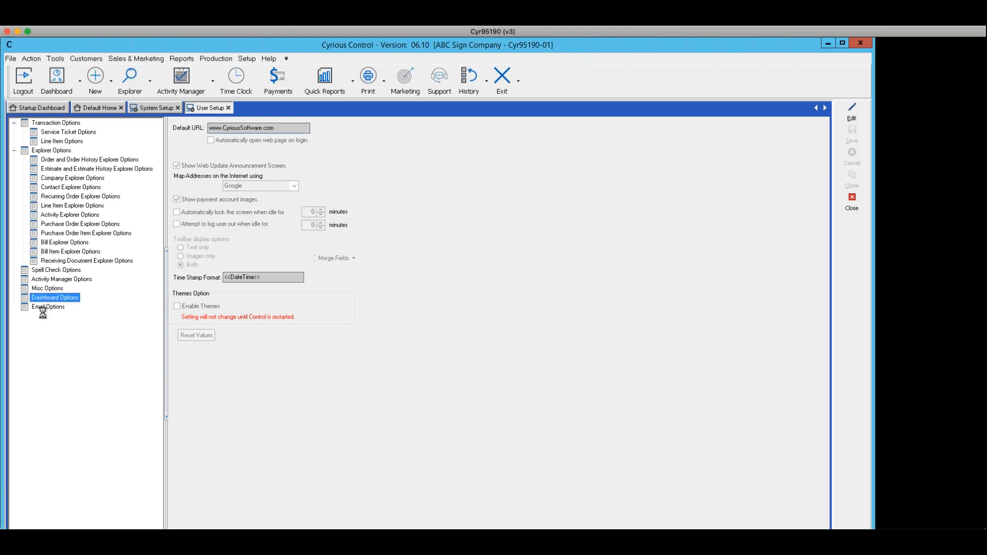
# Review the user Email Options page, then close the User Setup and System Setup tabs.
pyautogui.click(43, 307)
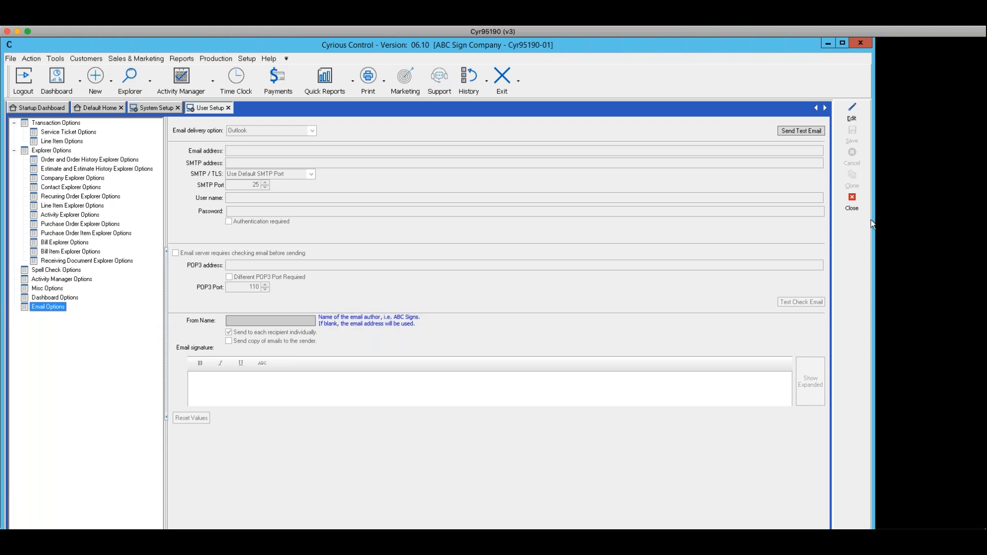
pyautogui.click(847, 203)
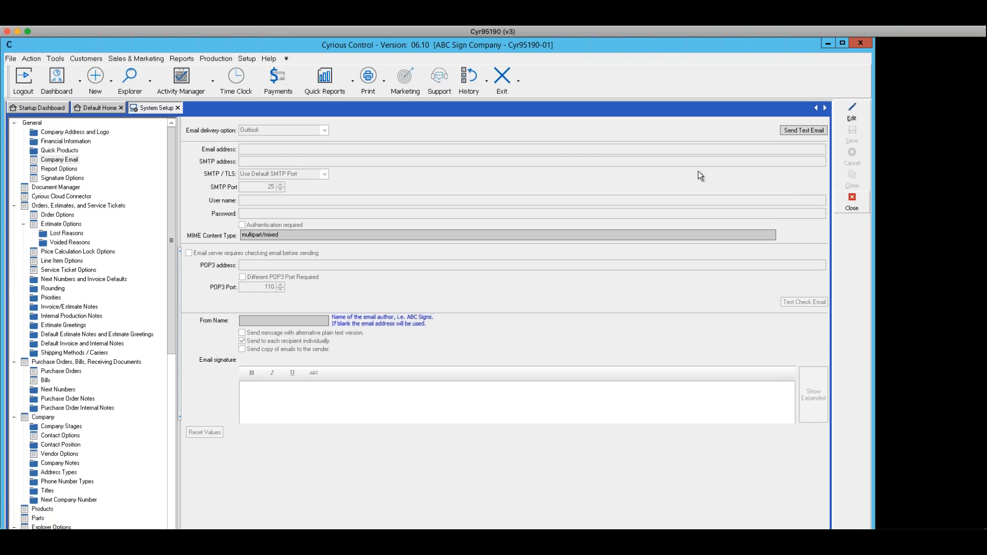
pyautogui.click(843, 199)
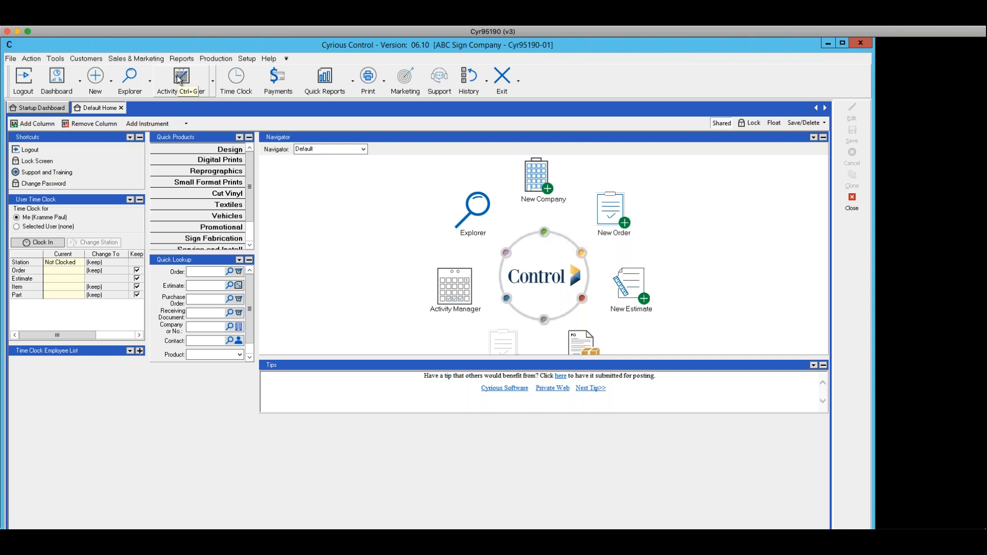
# Open My Calendar from Activity Manager and switch to the Activity List and back to the Calendar.
pyautogui.click(214, 81)
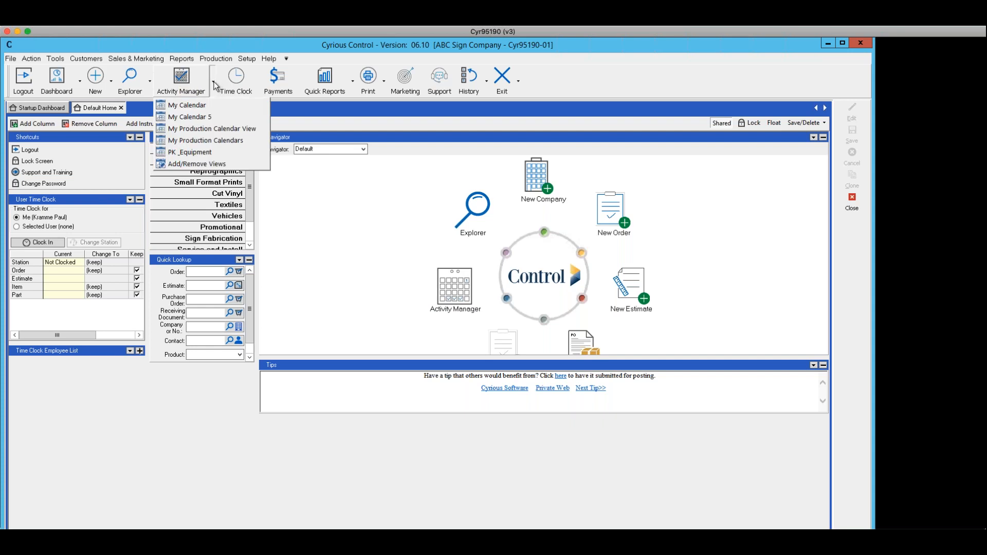
pyautogui.click(186, 106)
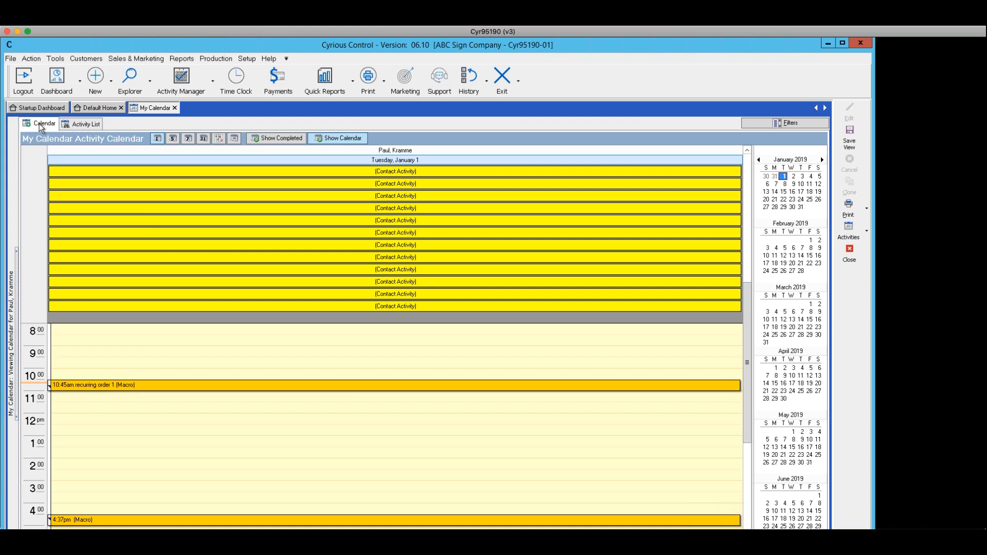
pyautogui.click(88, 125)
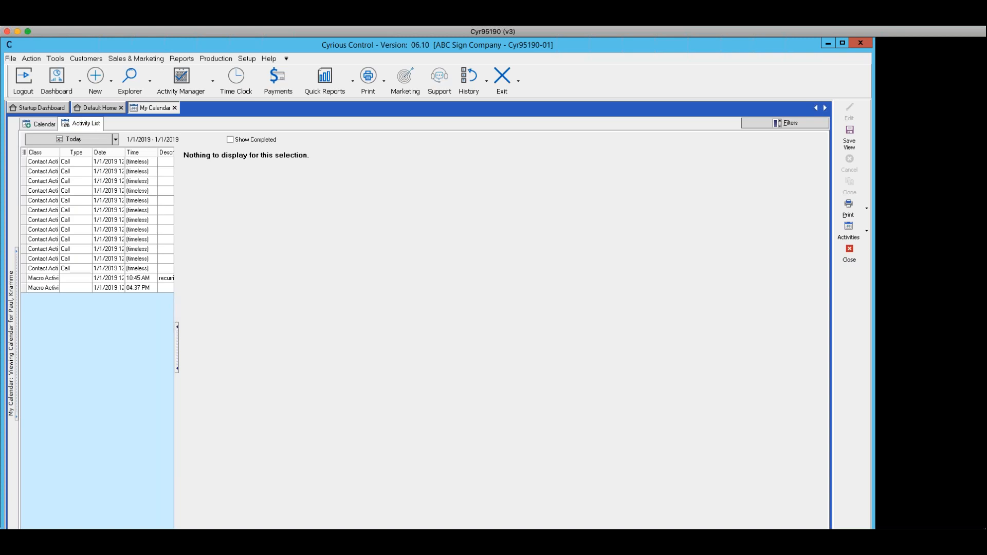
pyautogui.click(46, 125)
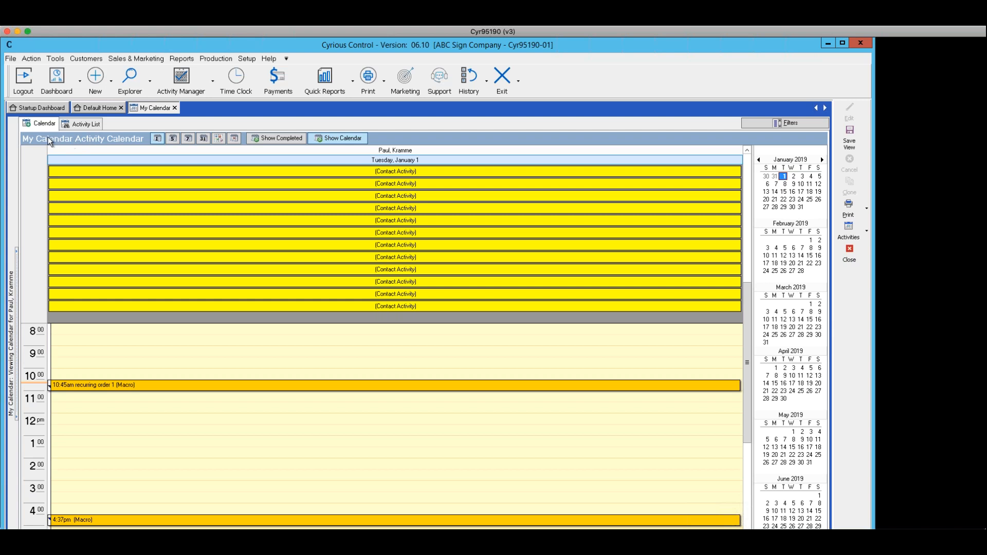
# Cycle through the calendar's week, work week, month and timeline layouts, returning to the single-day view.
pyautogui.click(172, 138)
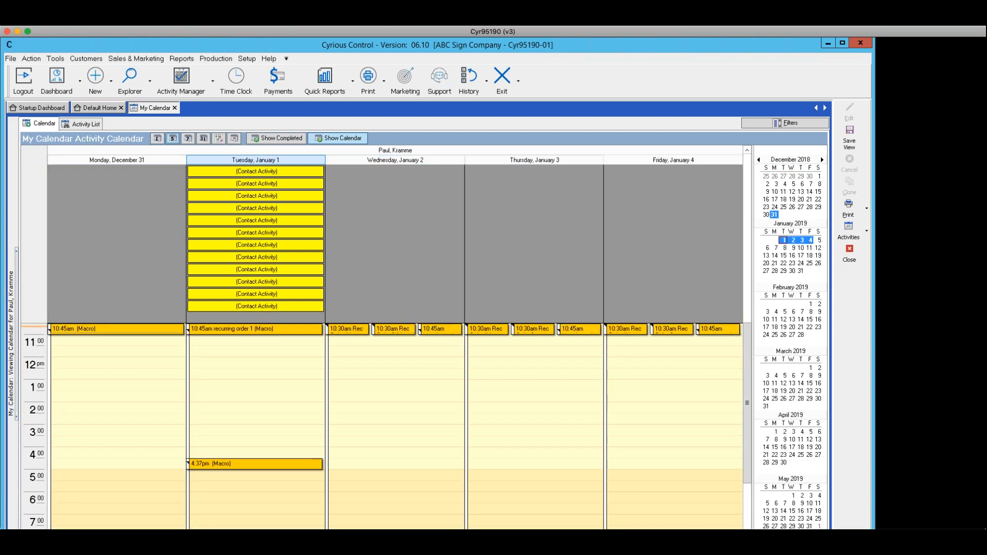
pyautogui.click(188, 138)
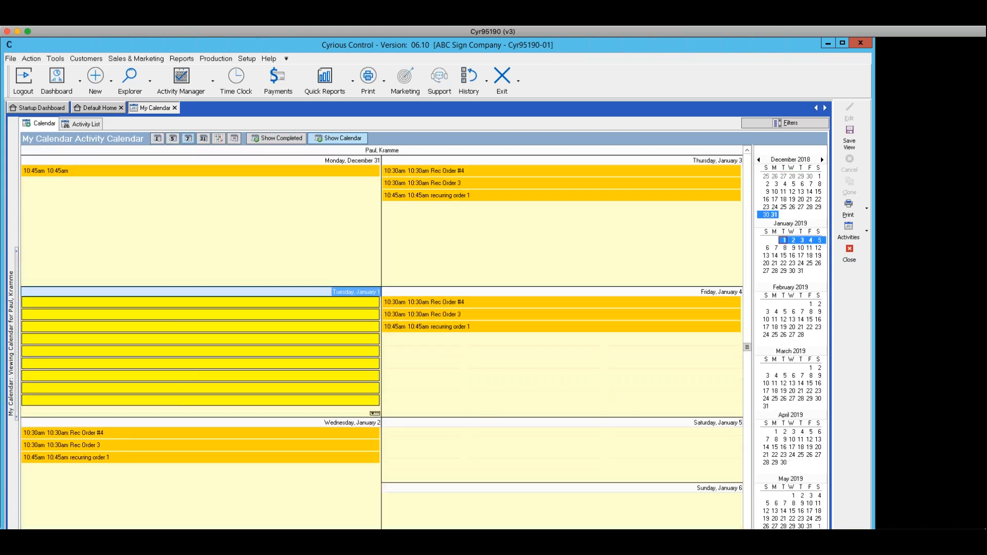
pyautogui.click(202, 138)
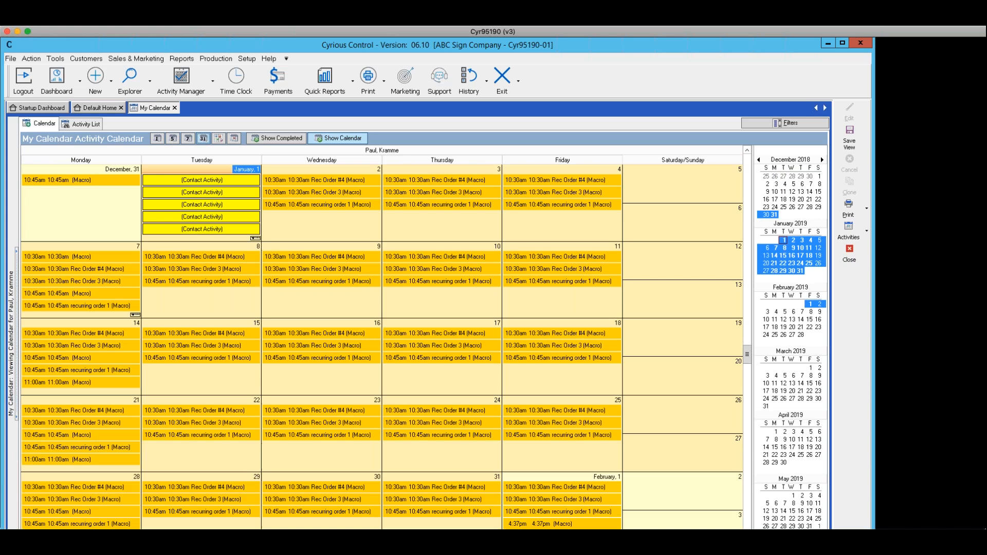
pyautogui.click(157, 138)
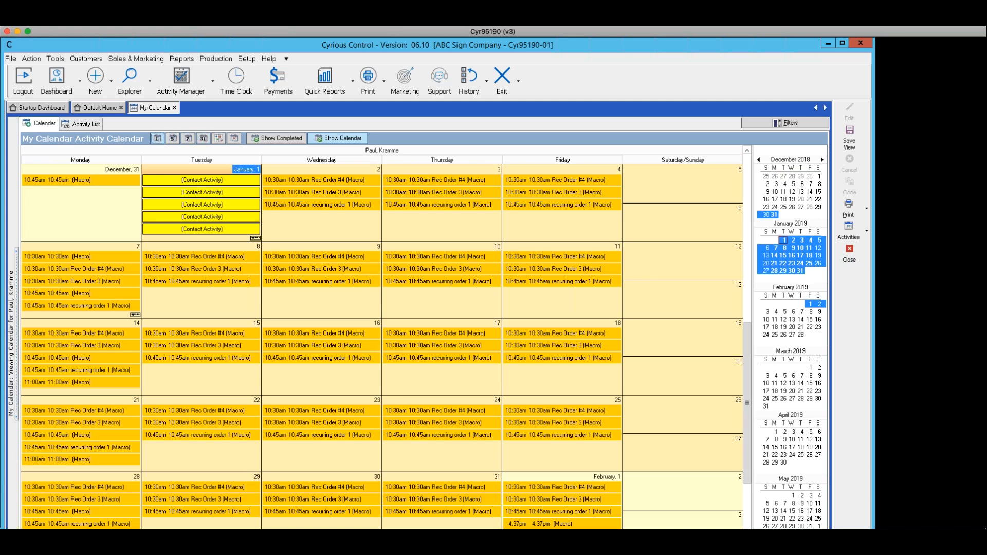
pyautogui.click(219, 138)
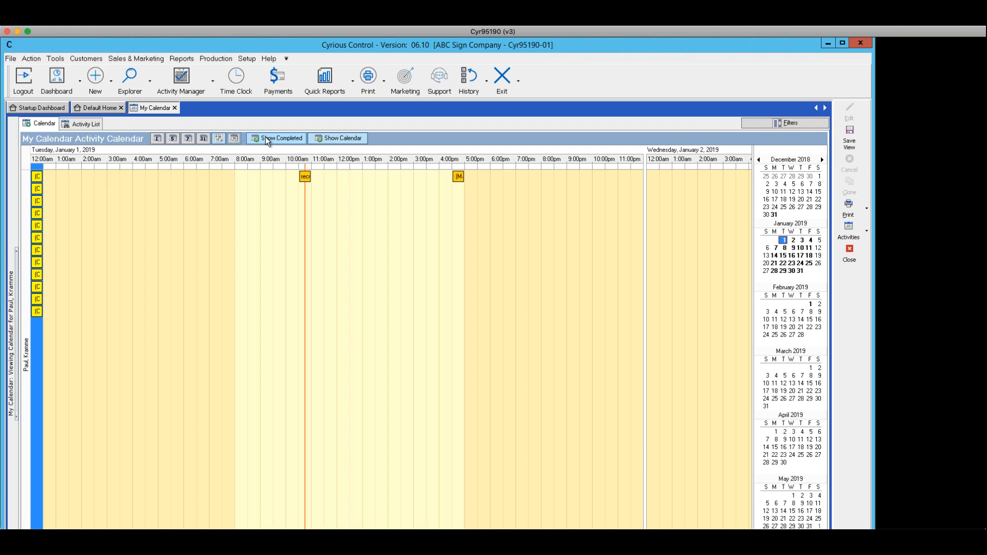
pyautogui.click(158, 138)
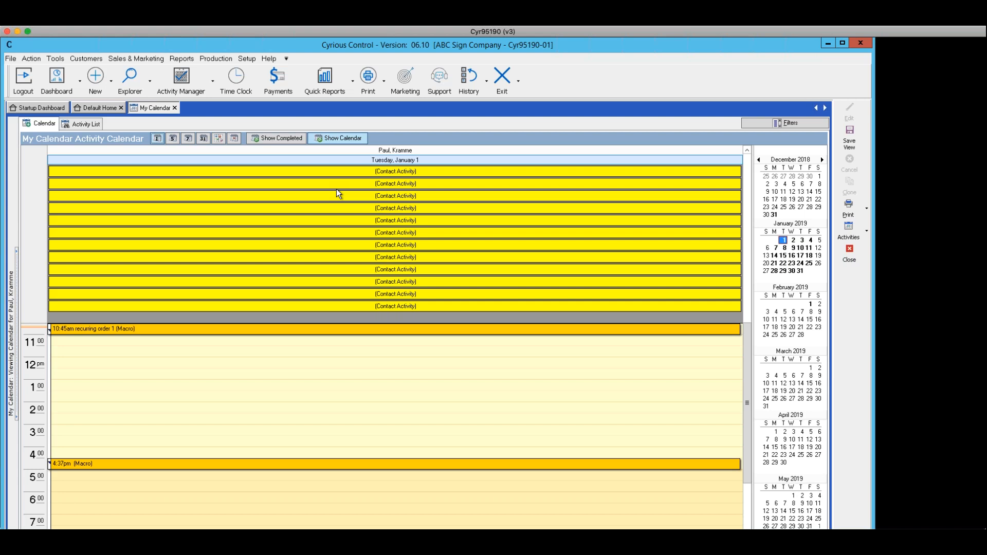
# Turn on Show Completed activities, then hide and reshow the side calendar.
pyautogui.click(273, 139)
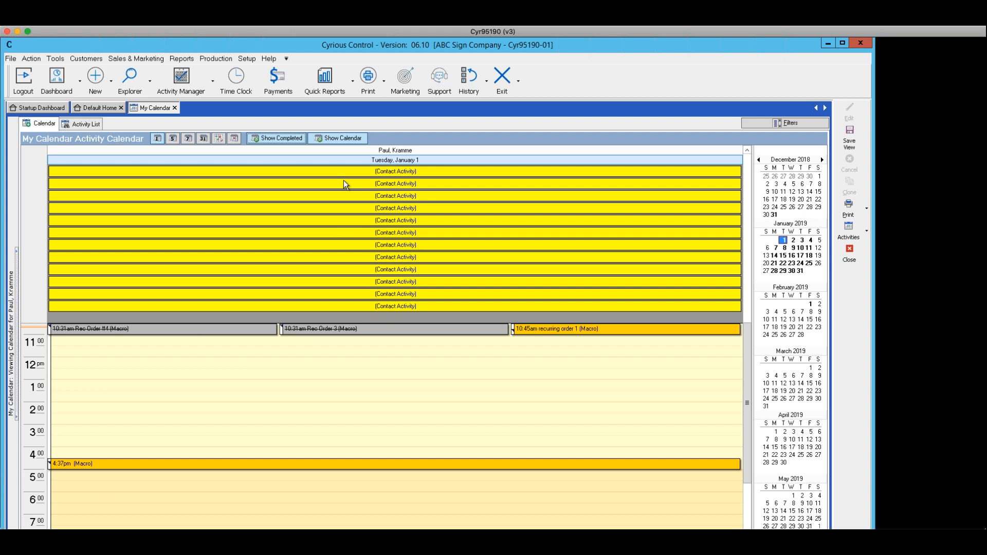
pyautogui.click(342, 138)
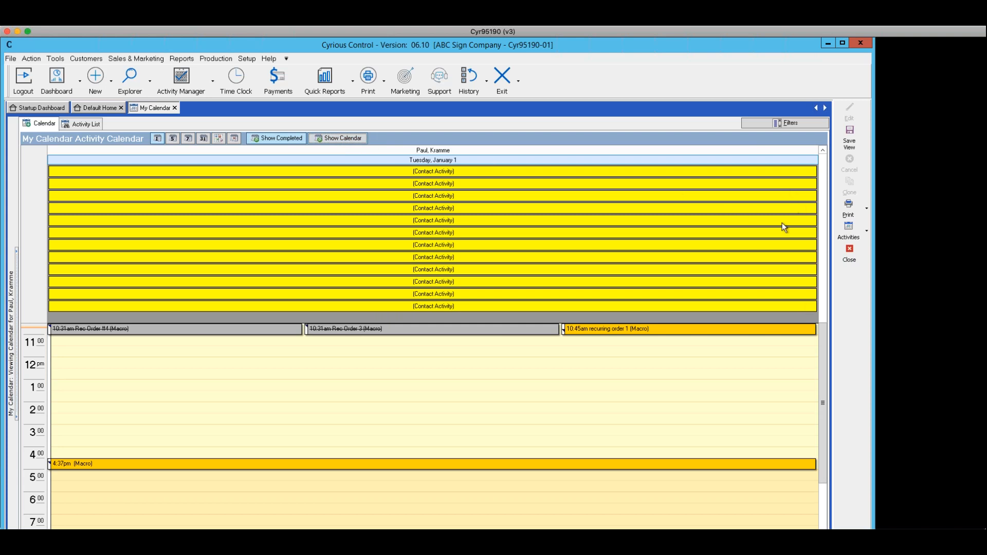
pyautogui.click(332, 138)
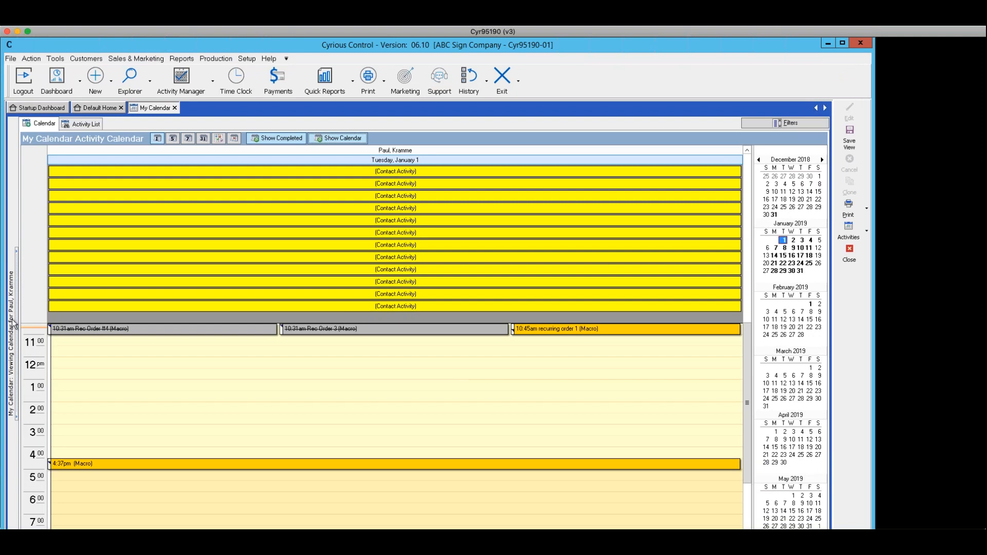
# Open the calendars panel and display a second employee's calendar alongside your own.
pyautogui.click(18, 334)
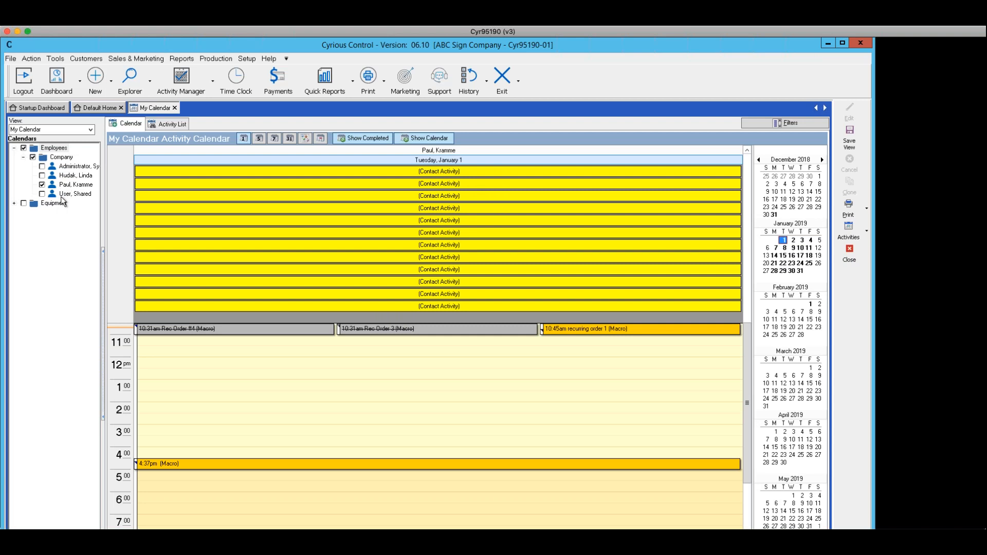
pyautogui.click(42, 176)
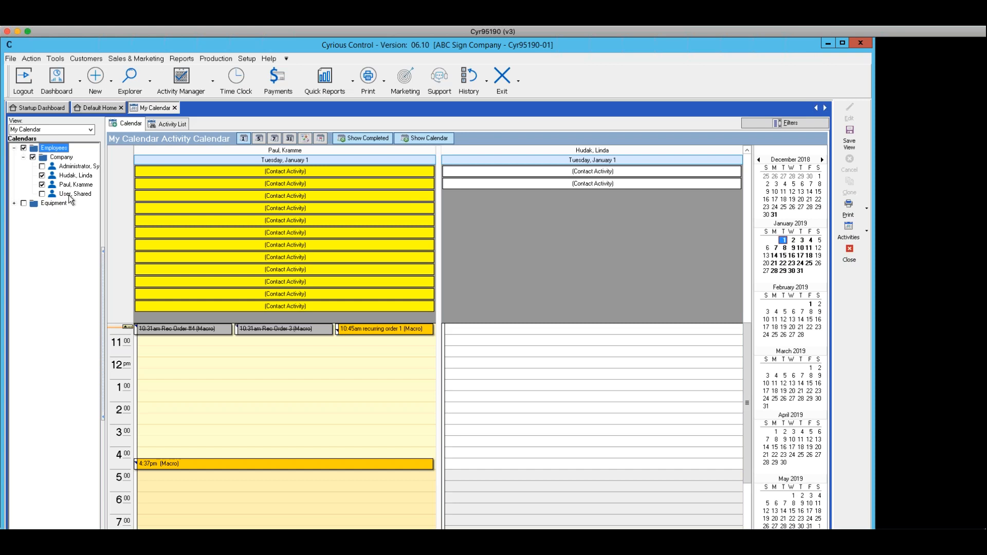
pyautogui.click(42, 184)
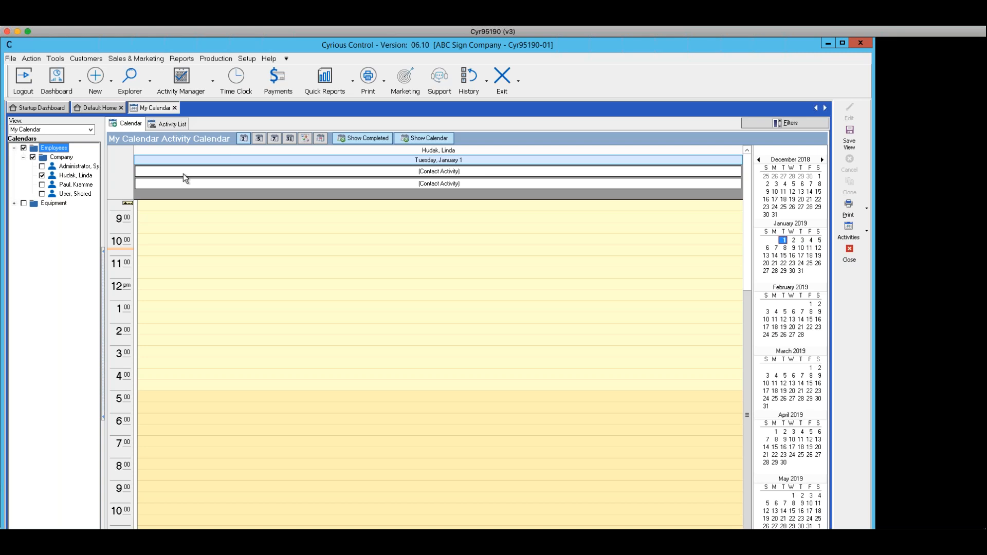
pyautogui.click(42, 185)
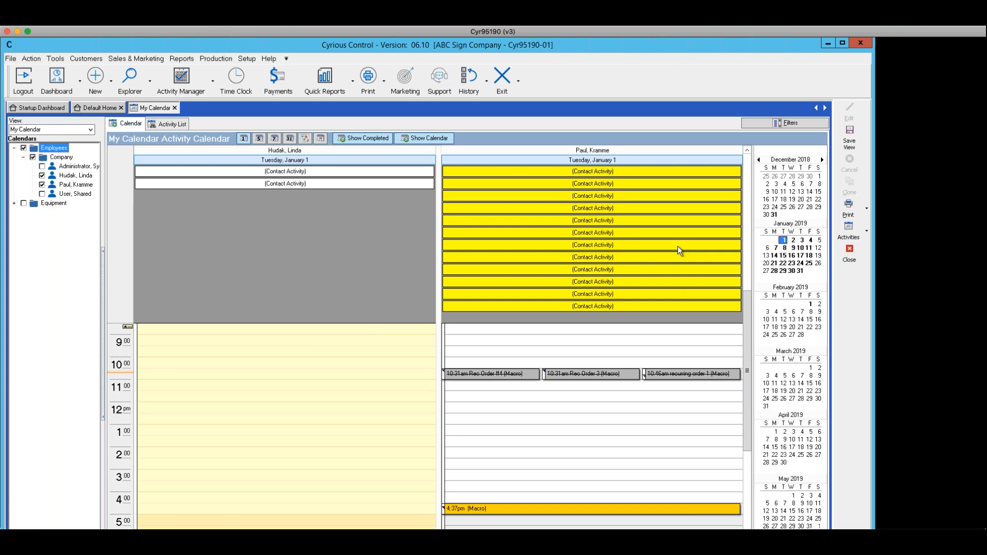
# Start a new meeting activity and add the second employee's calendar to it.
pyautogui.click(867, 234)
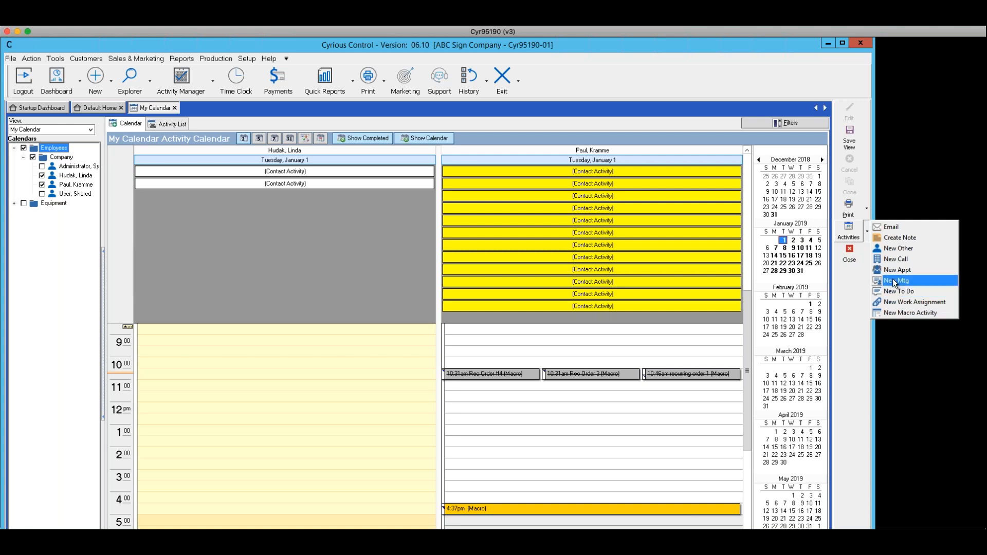
pyautogui.click(894, 282)
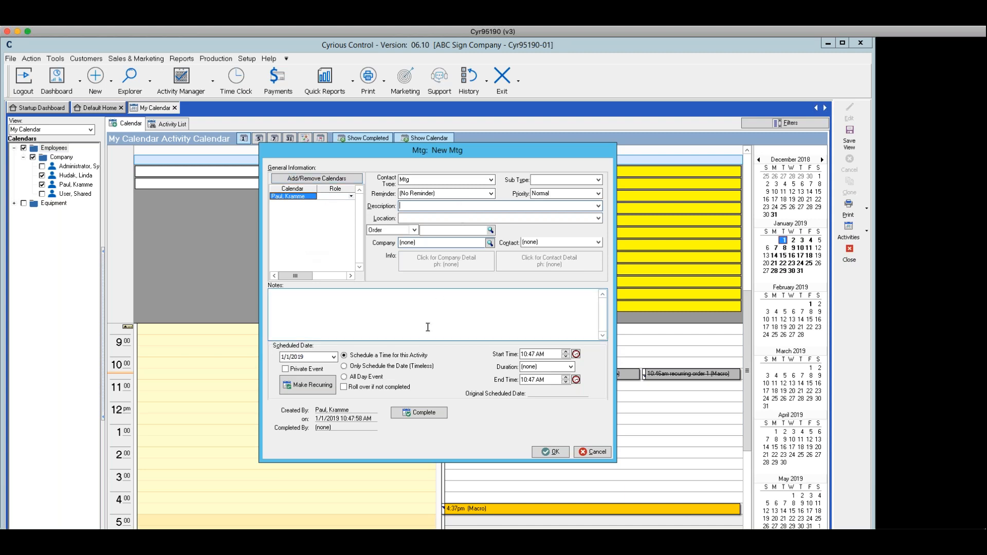
pyautogui.click(297, 179)
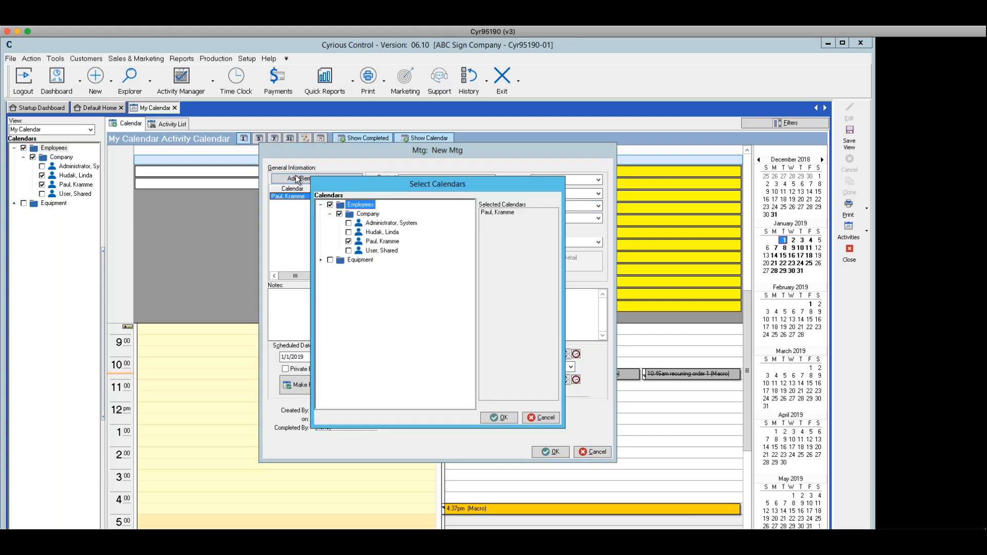
pyautogui.click(349, 233)
pyautogui.click(497, 418)
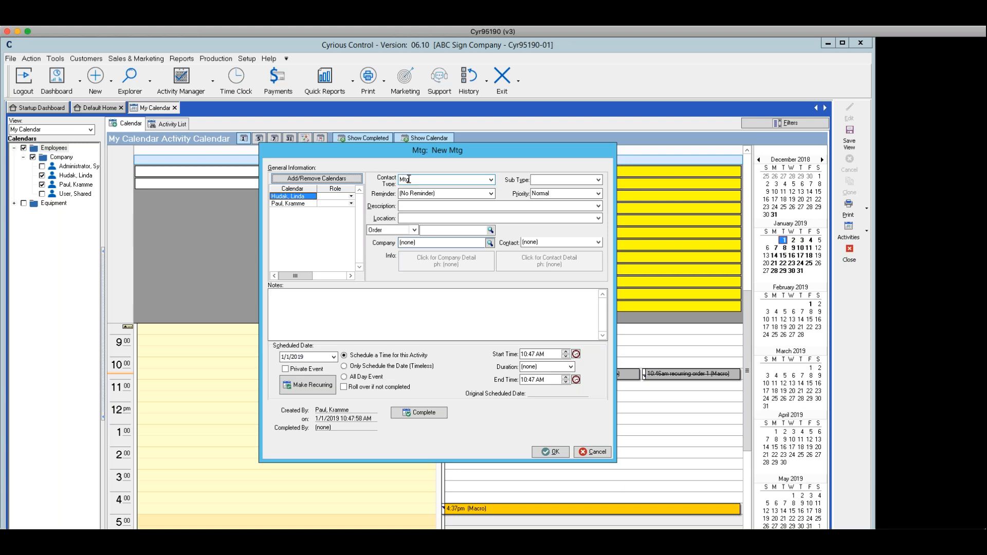
# Examine the meeting's Sub Type, Reminder, Priority, Description and Location options without changing them.
pyautogui.click(598, 180)
pyautogui.click(491, 194)
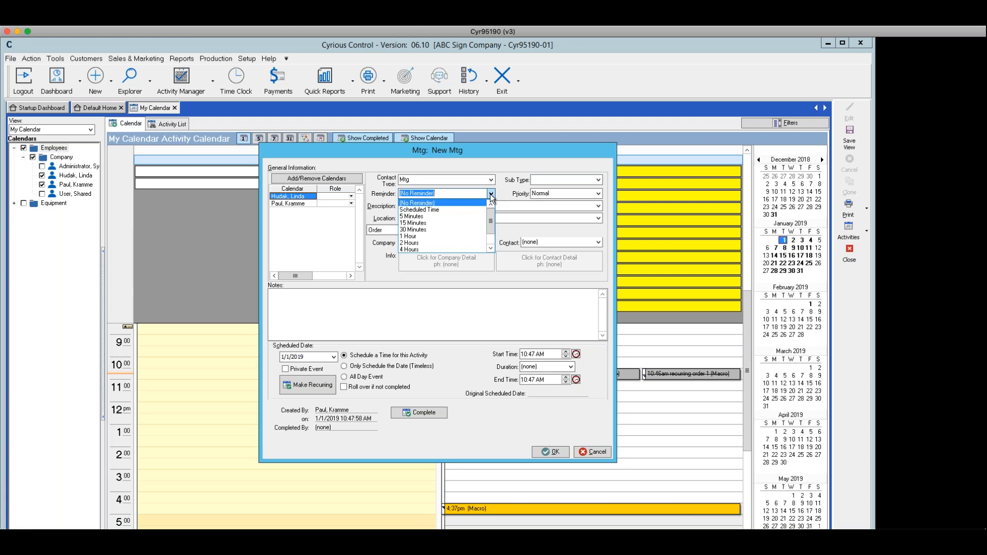
pyautogui.click(599, 193)
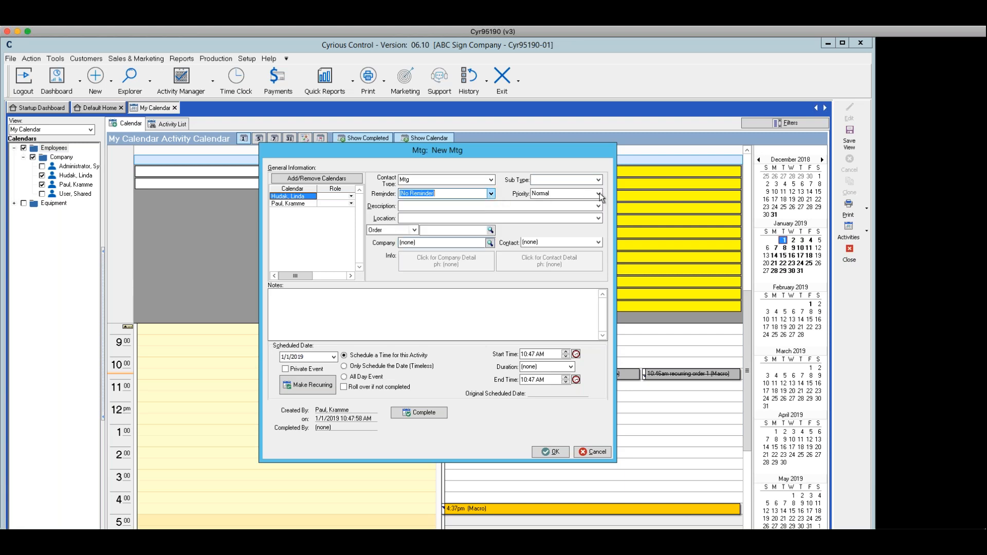
pyautogui.click(599, 192)
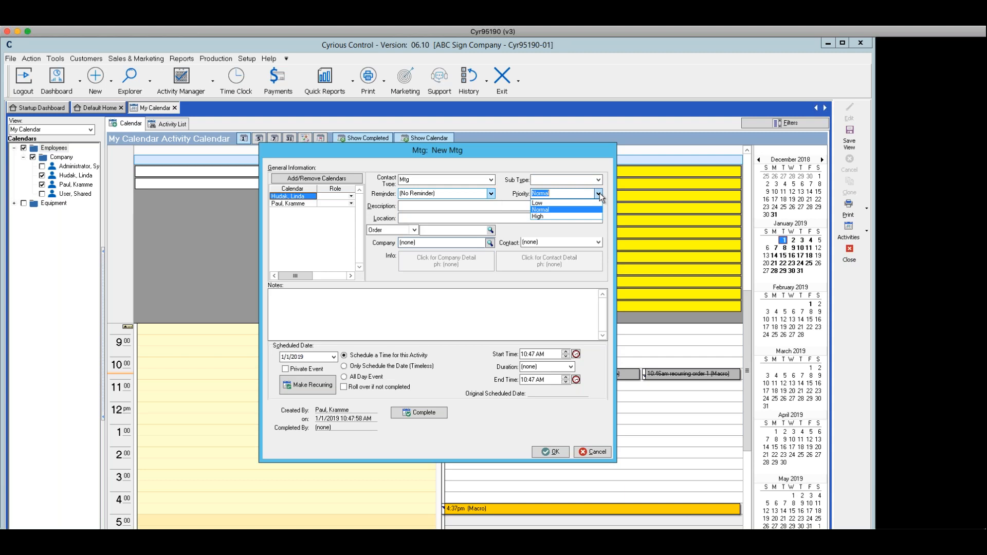
pyautogui.click(545, 210)
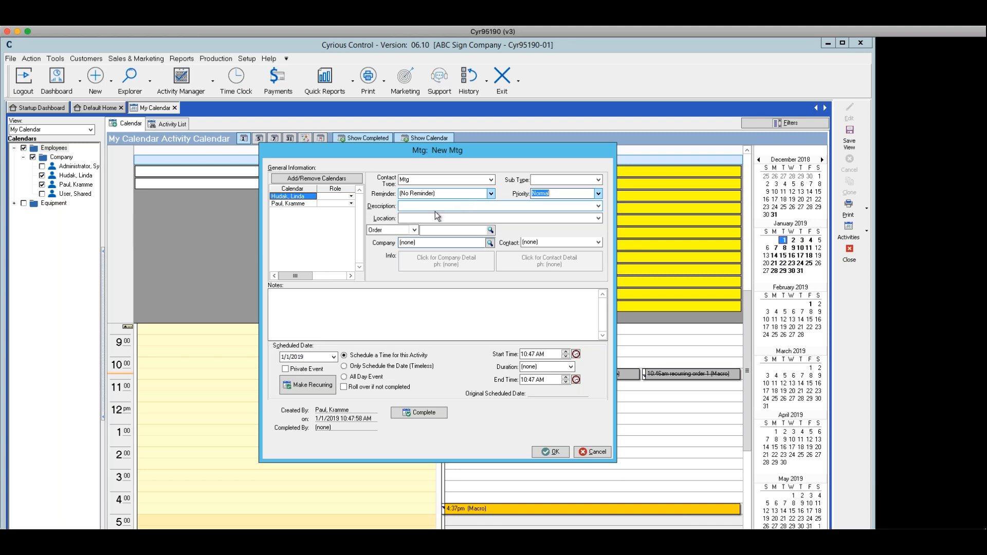
pyautogui.click(598, 206)
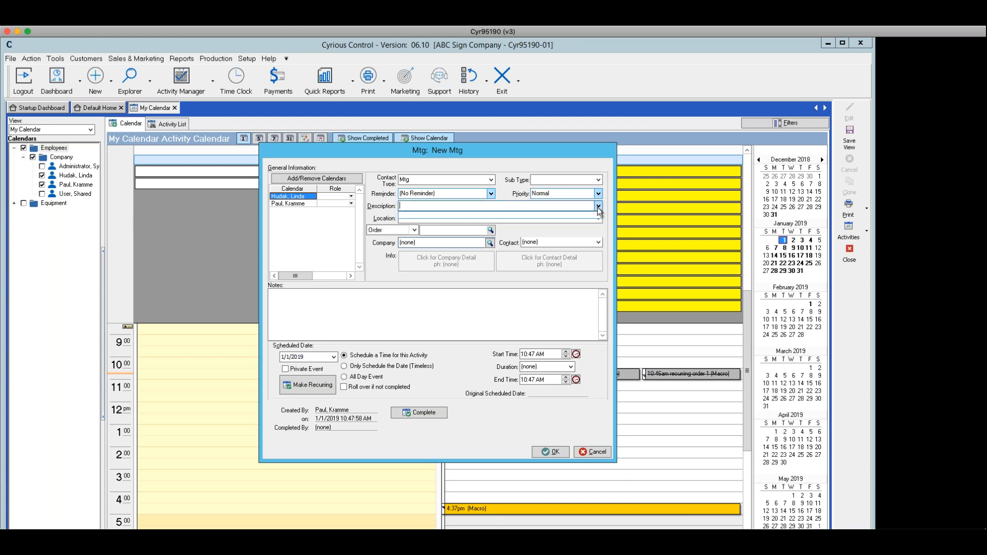
pyautogui.click(598, 207)
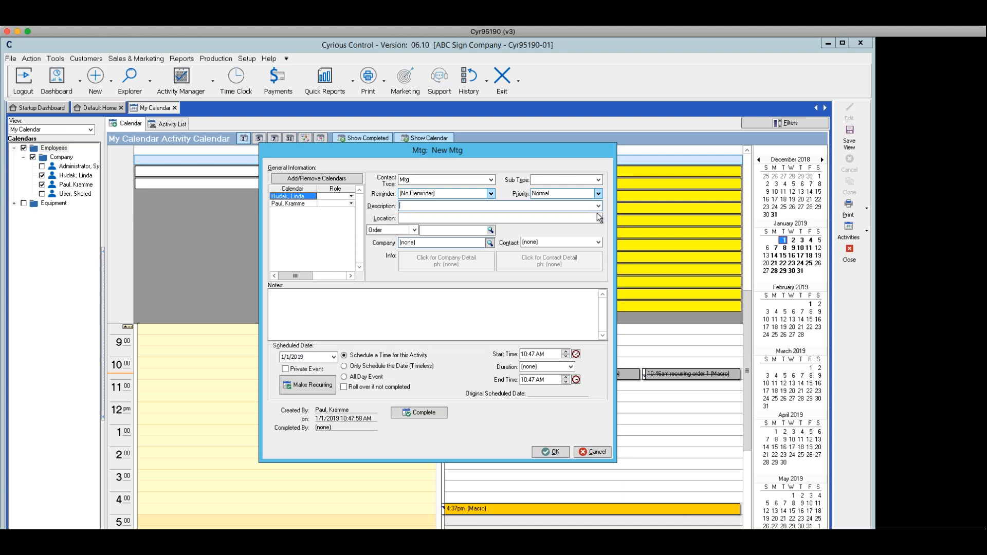
pyautogui.click(599, 219)
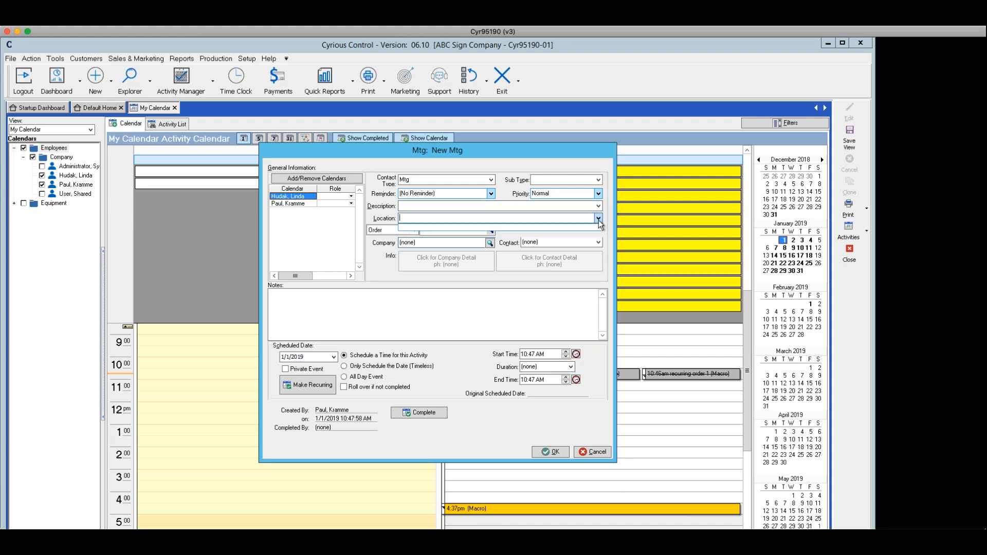
pyautogui.click(599, 220)
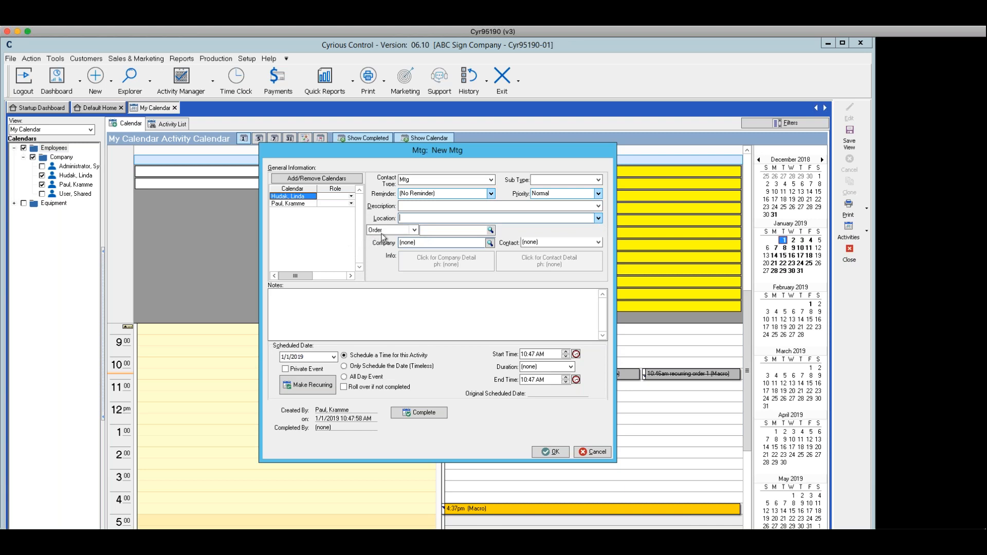
# Link the meeting to order 1077 by keeping the Order type and picking it in the order explorer.
pyautogui.click(414, 230)
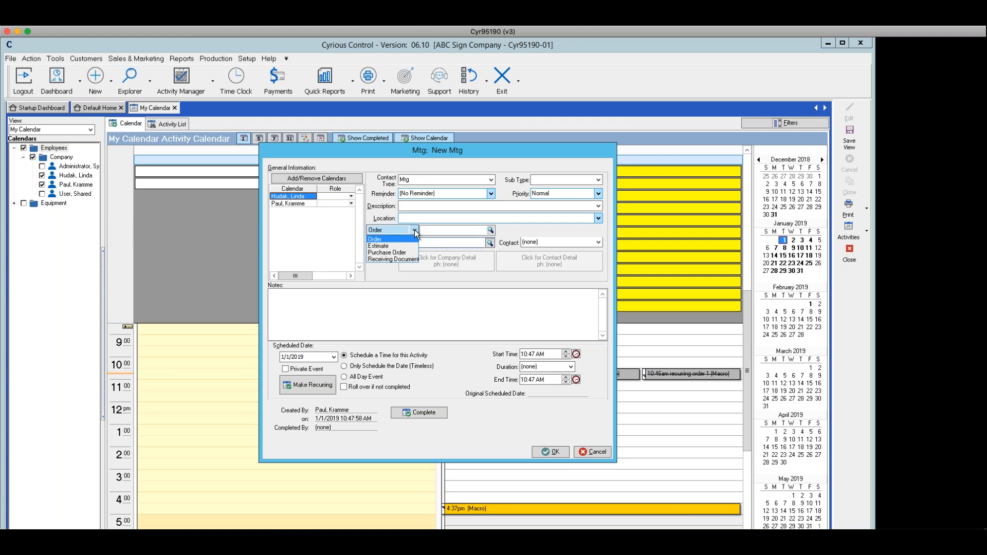
pyautogui.click(380, 246)
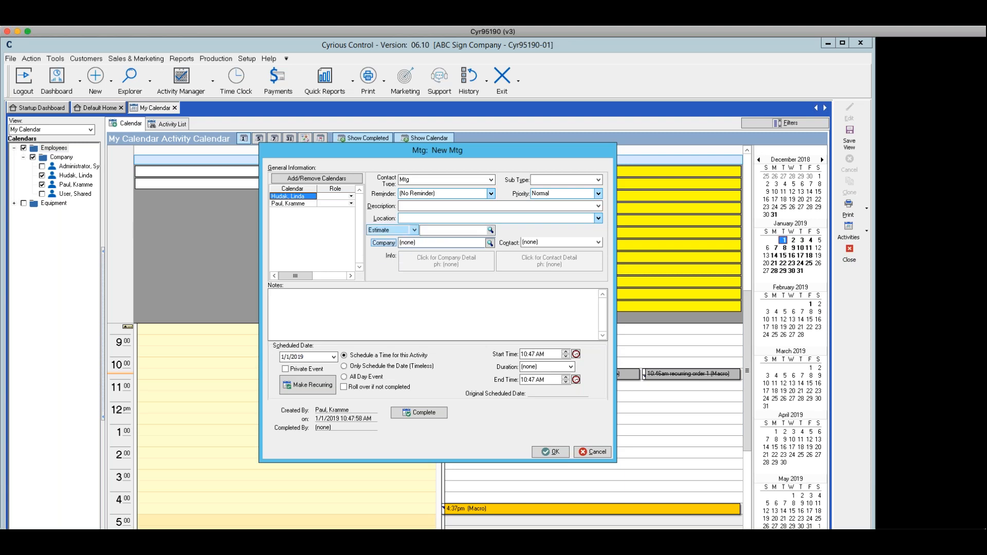
pyautogui.click(415, 231)
pyautogui.click(375, 240)
pyautogui.click(490, 231)
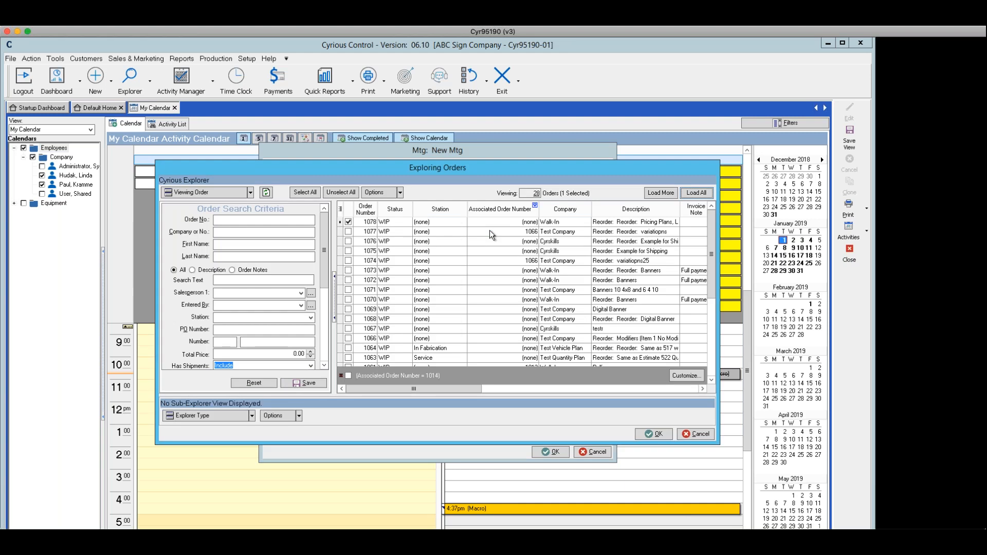
pyautogui.click(395, 231)
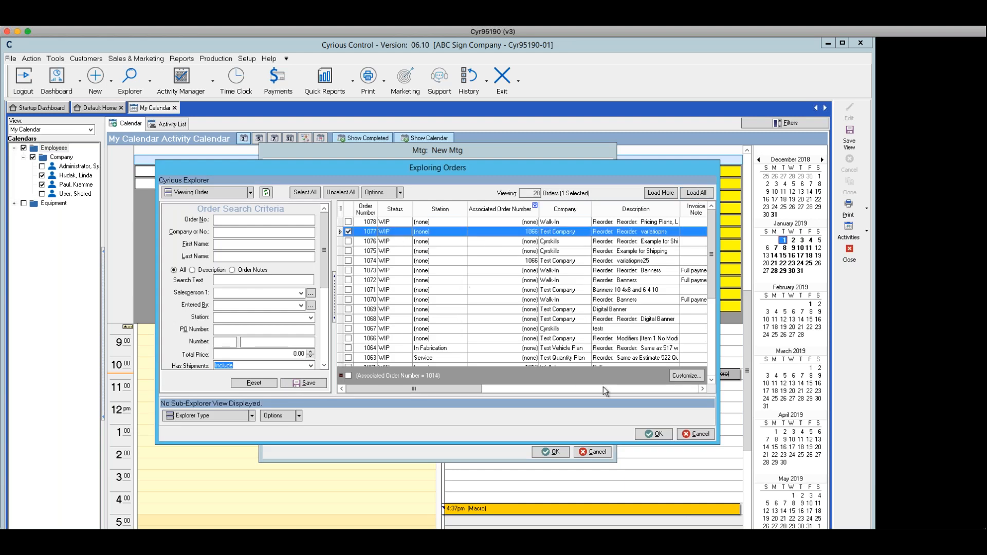
pyautogui.click(647, 435)
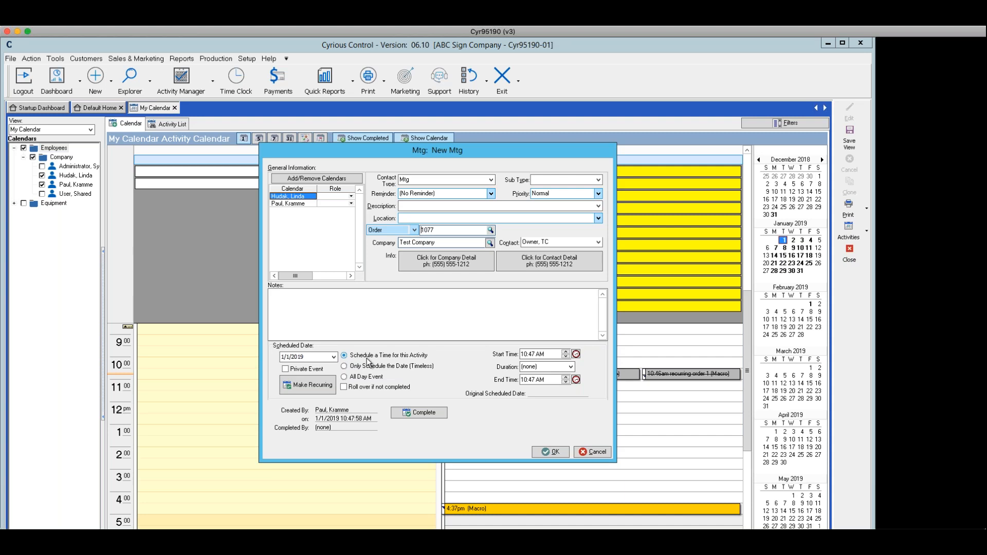
# Keep the meeting scheduled at a specific time and enable Roll over if not completed.
pyautogui.click(344, 367)
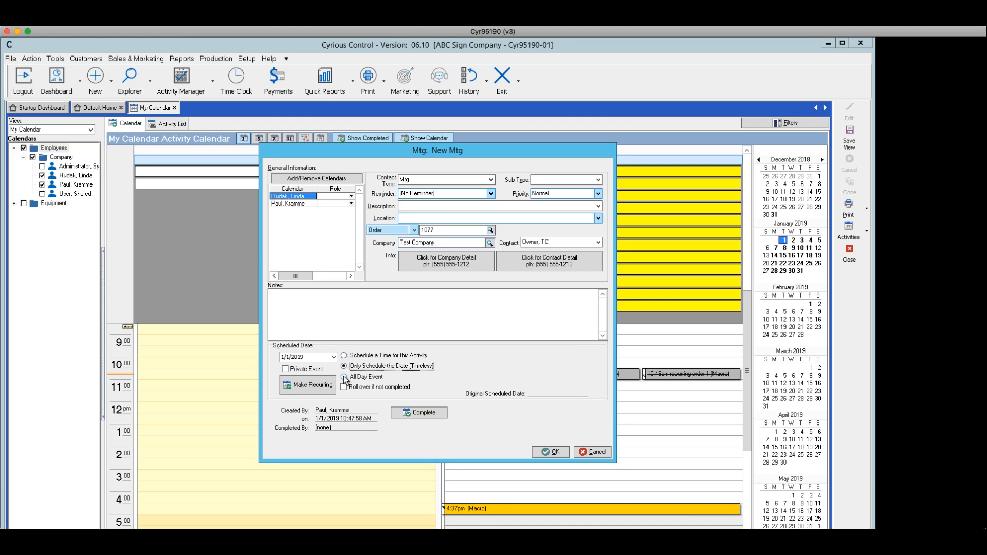
pyautogui.click(344, 356)
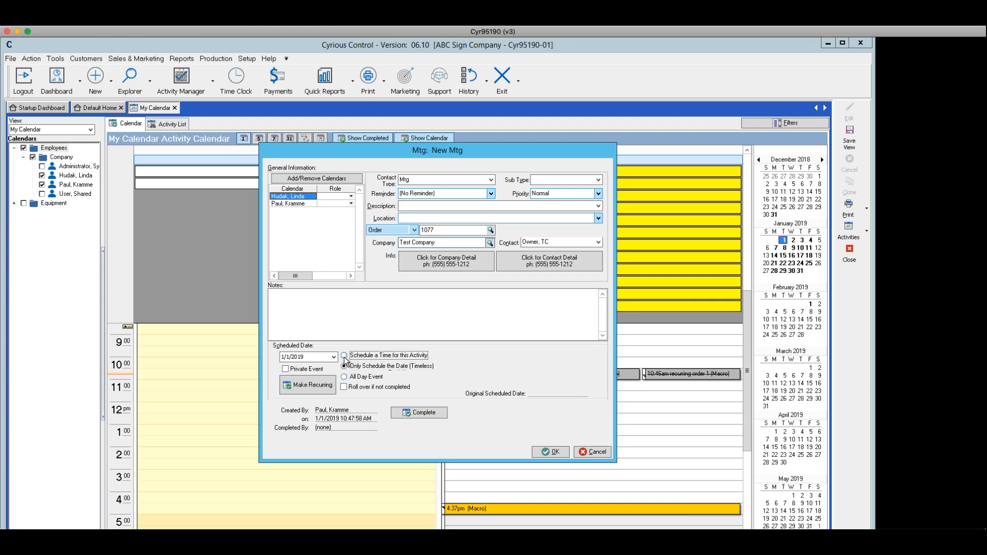
pyautogui.click(344, 388)
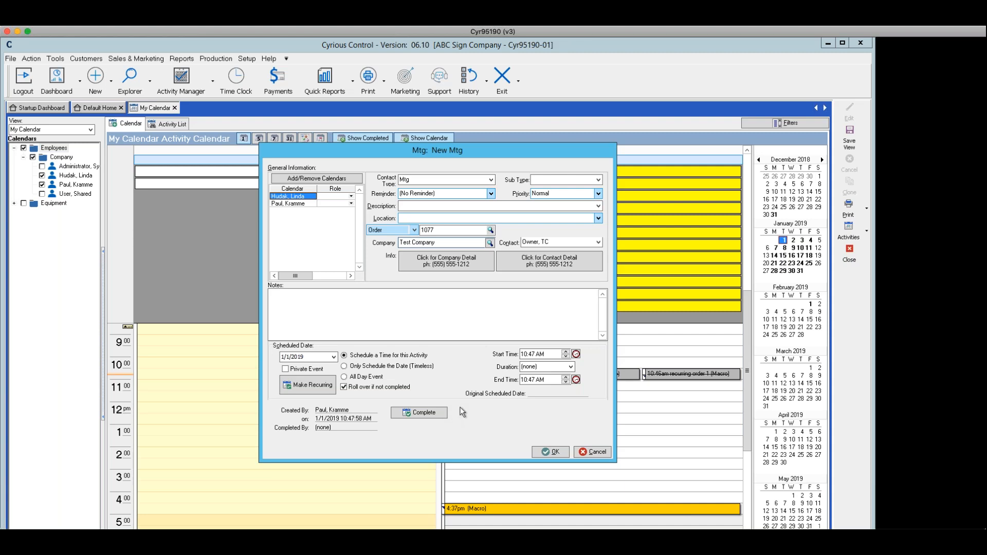
# Set the meeting's start time to 1:00 PM and its duration to 30 minutes.
pyautogui.click(577, 354)
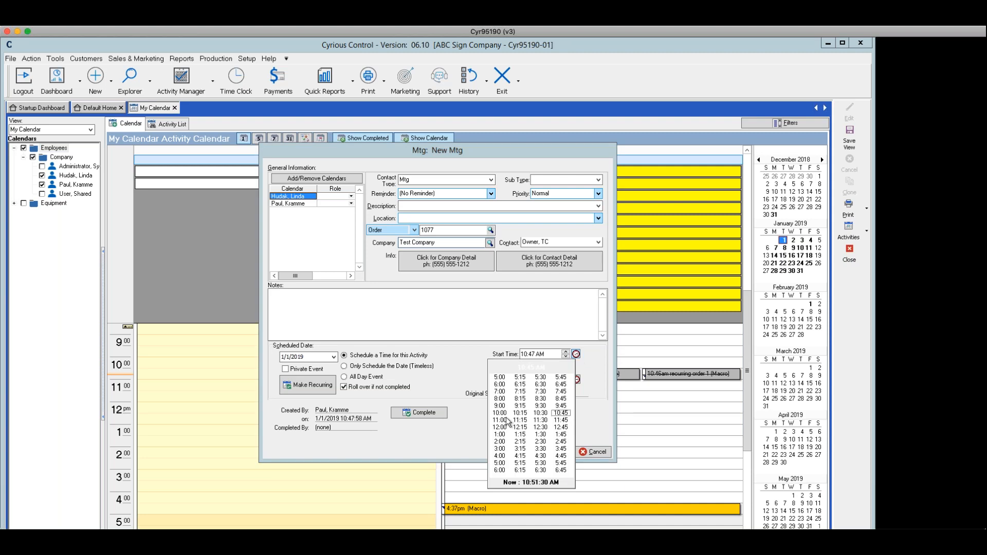
pyautogui.click(500, 435)
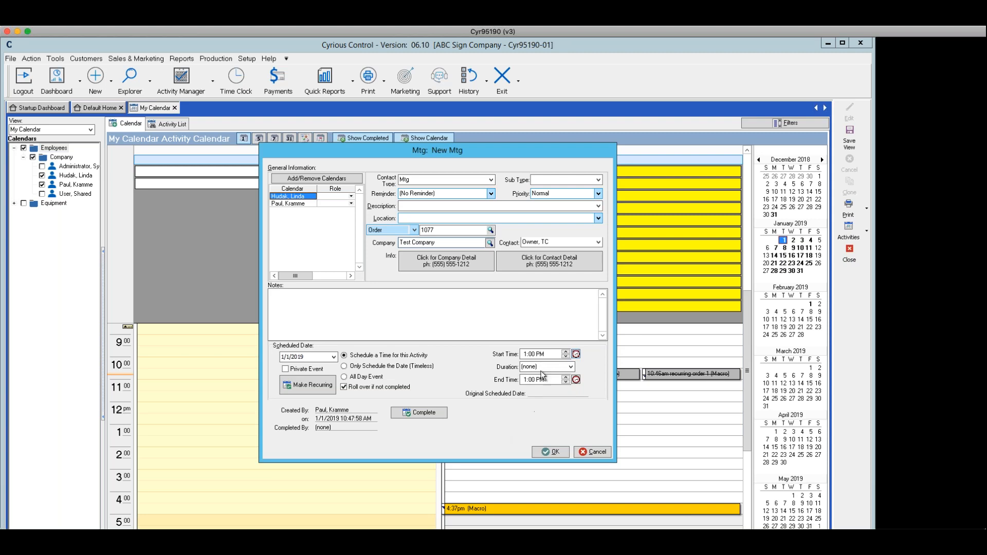
pyautogui.click(570, 367)
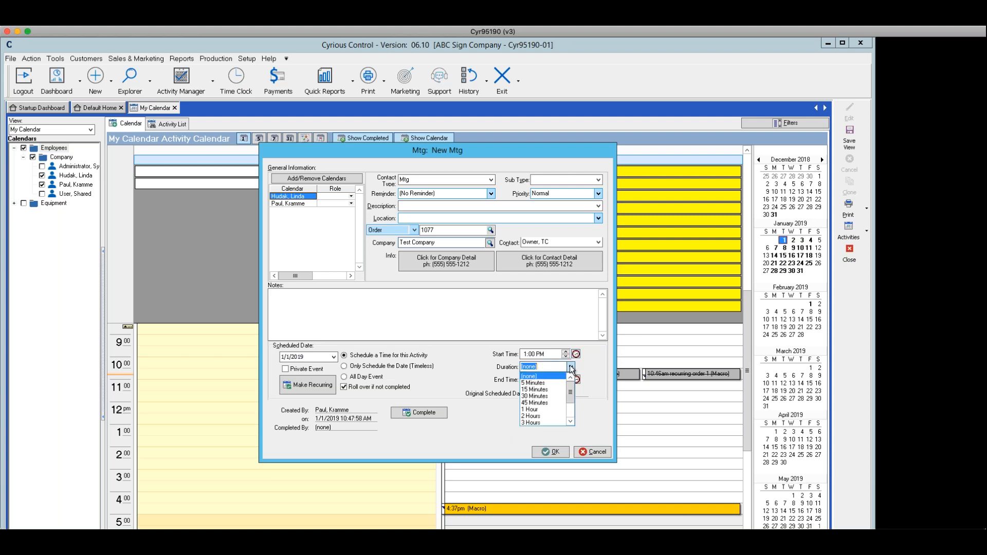
pyautogui.click(526, 396)
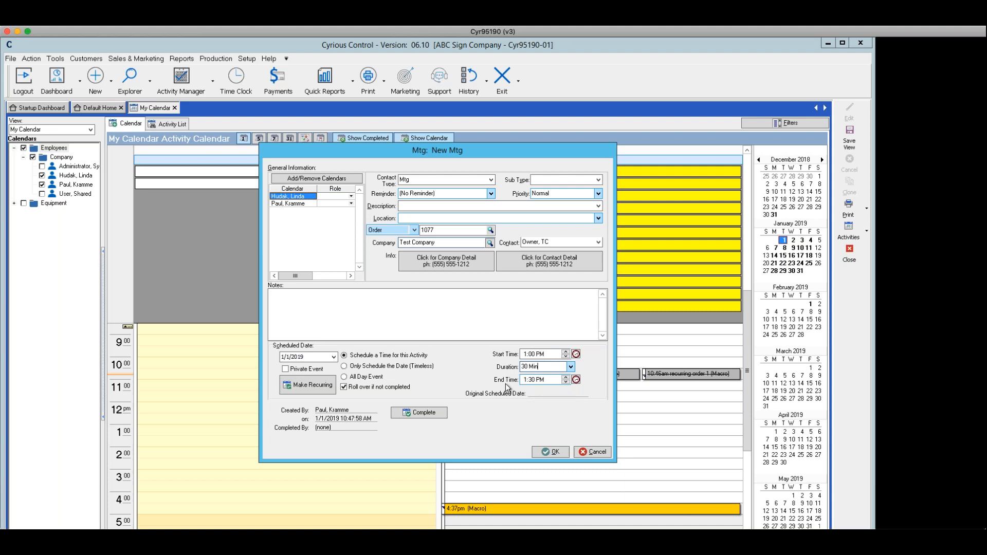
# Save the meeting to open its recurrence schedule, review the Daily, Weekly, Monthly and Yearly patterns, and cancel it.
pyautogui.click(303, 387)
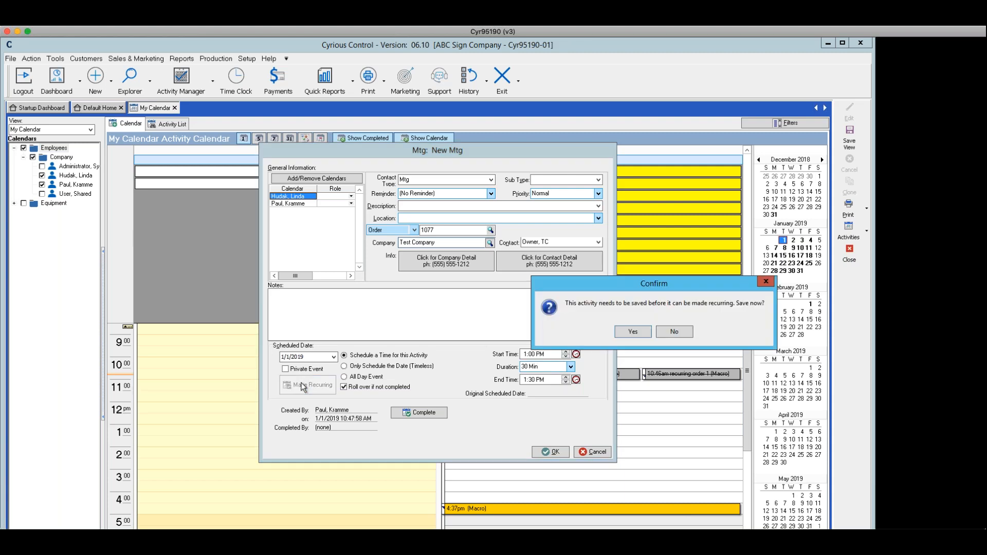
pyautogui.click(629, 331)
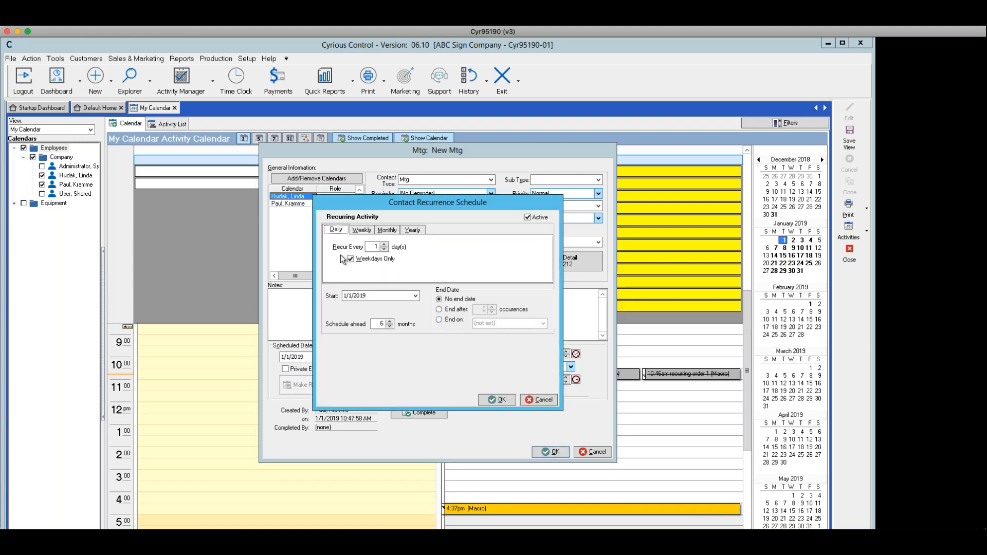
pyautogui.click(360, 231)
pyautogui.click(387, 231)
pyautogui.click(413, 230)
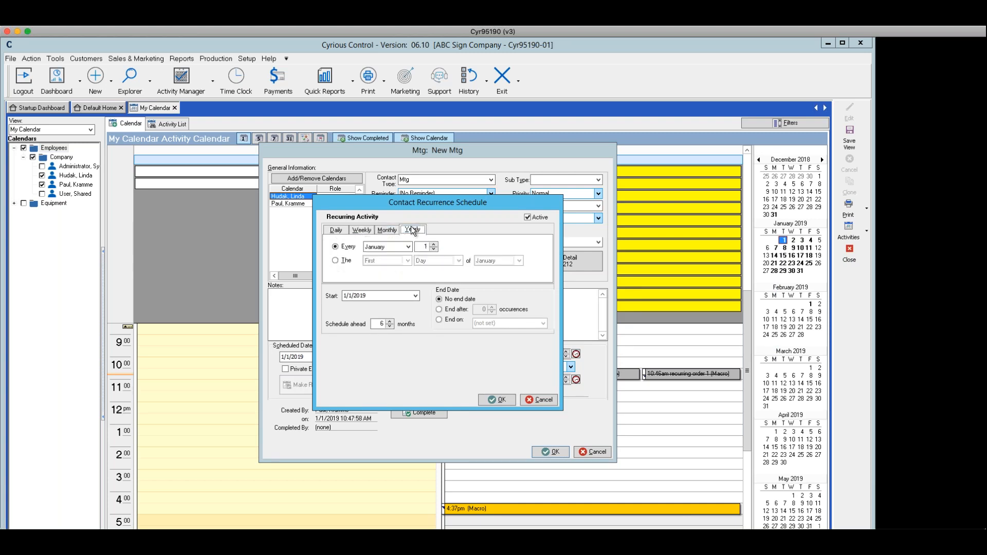
pyautogui.click(334, 229)
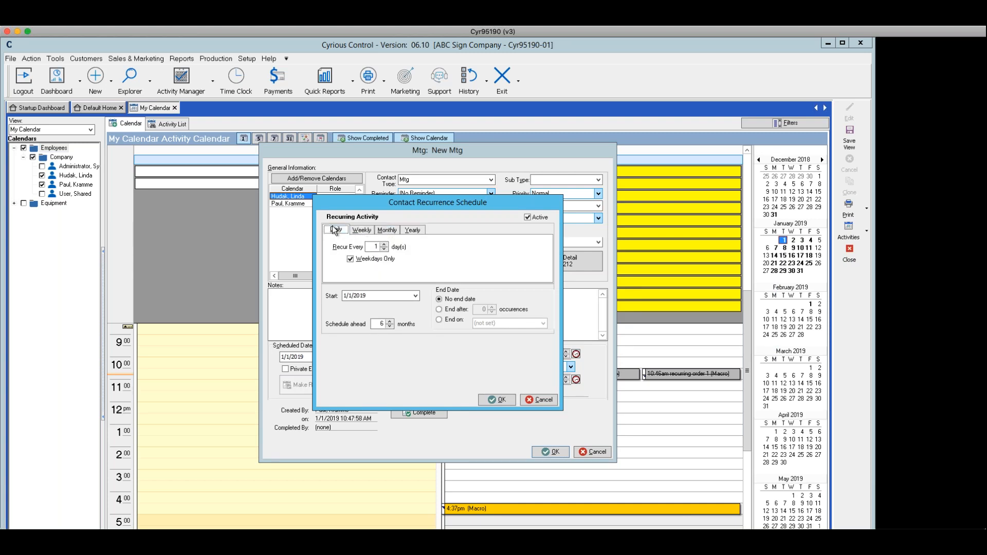
pyautogui.click(538, 401)
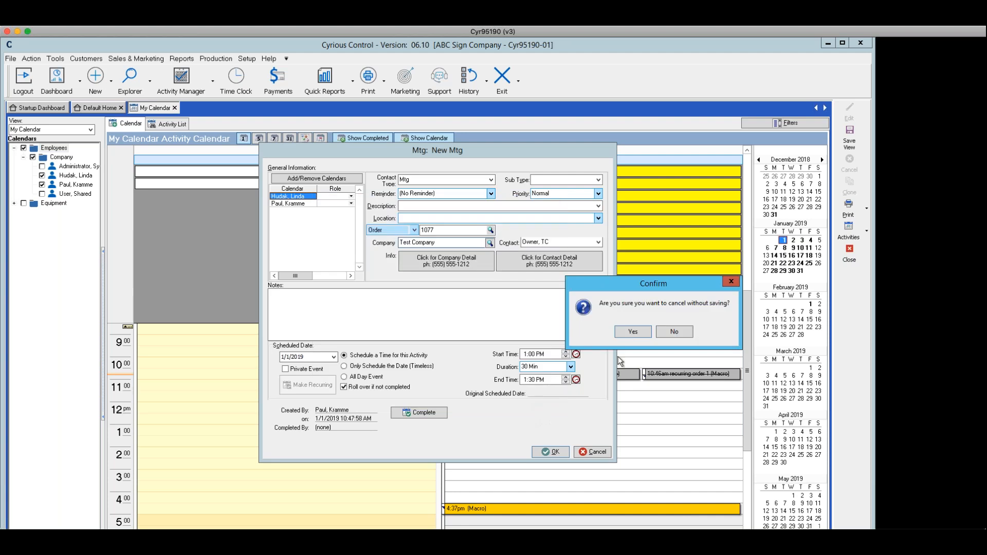
pyautogui.click(633, 332)
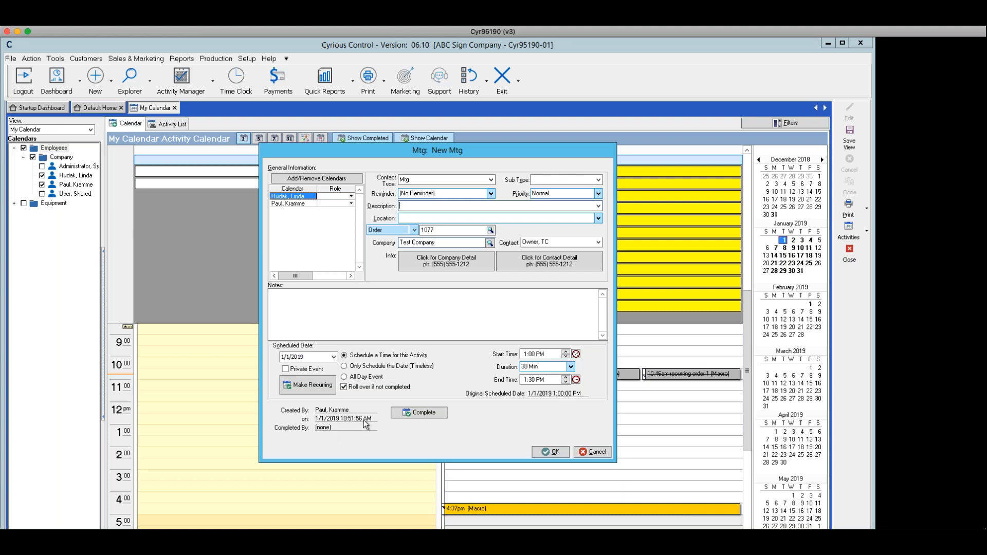
# Save and close the meeting, then reopen it from the calendar and close it without changes.
pyautogui.click(551, 452)
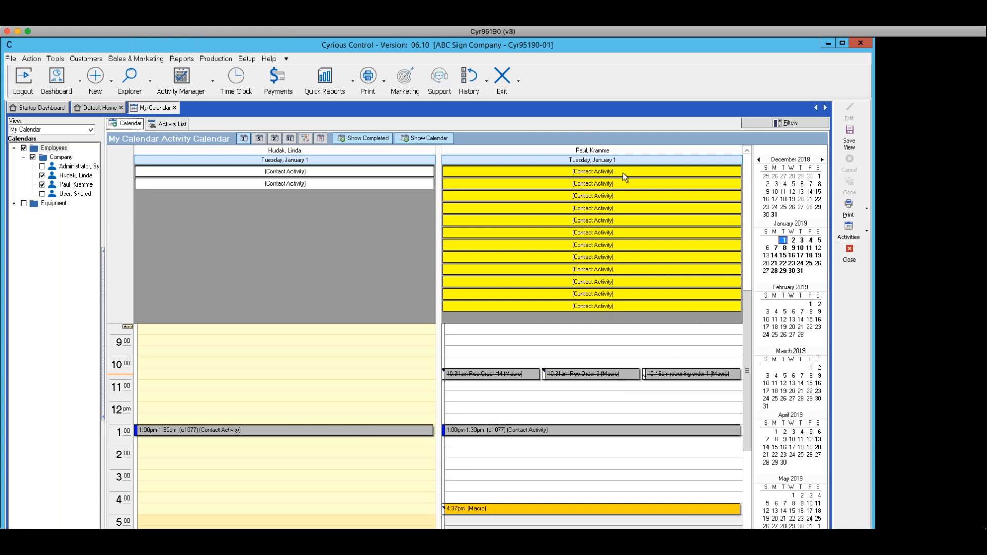
pyautogui.doubleClick(572, 430)
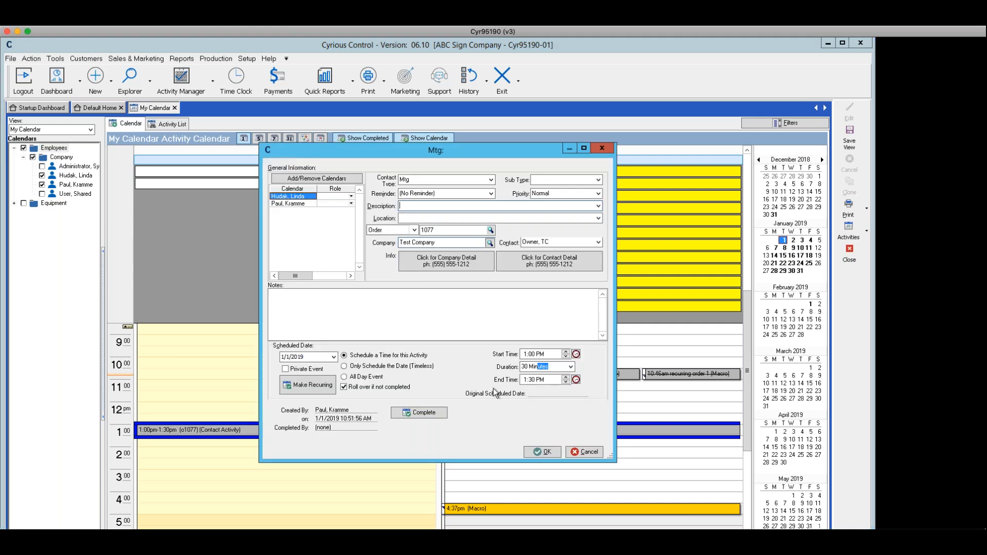
pyautogui.click(586, 453)
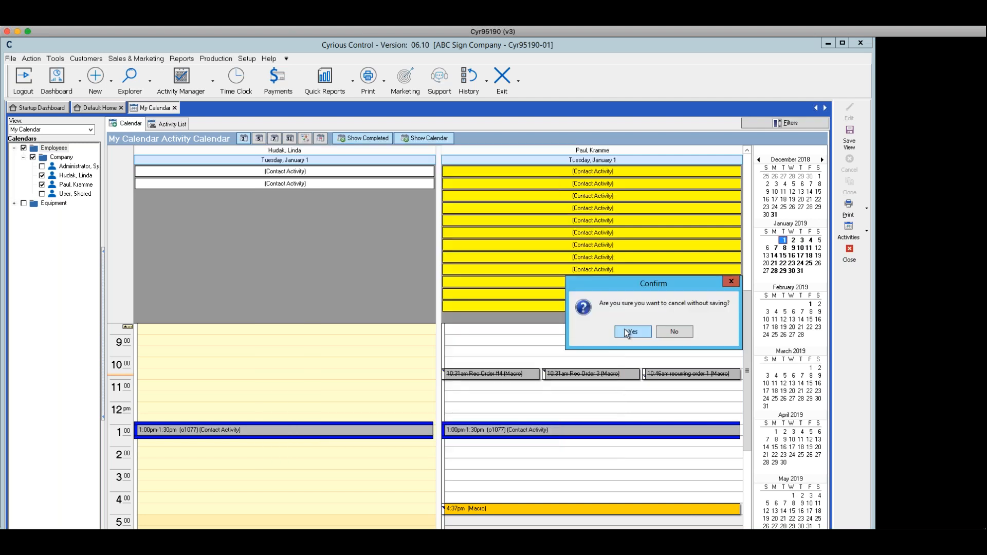
pyautogui.click(627, 332)
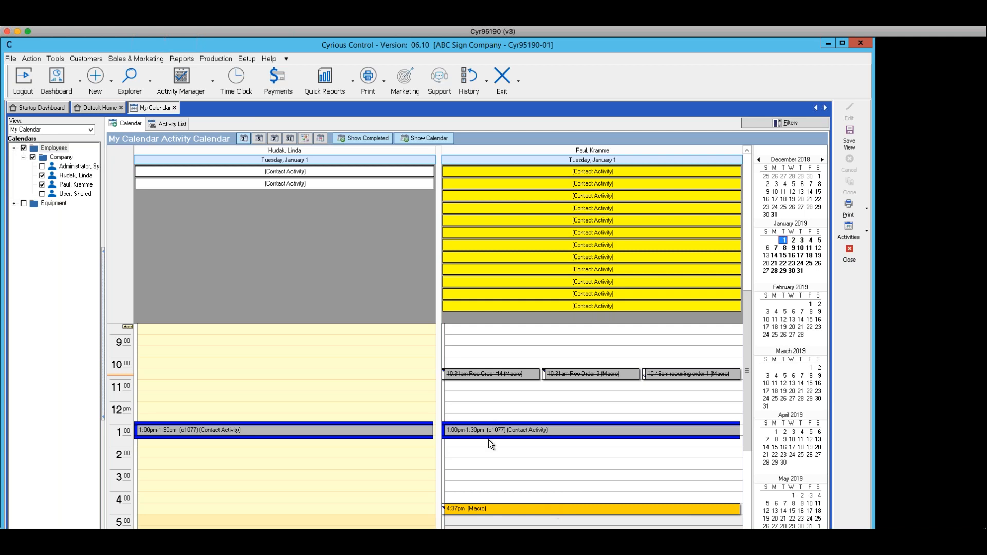
pyautogui.click(357, 455)
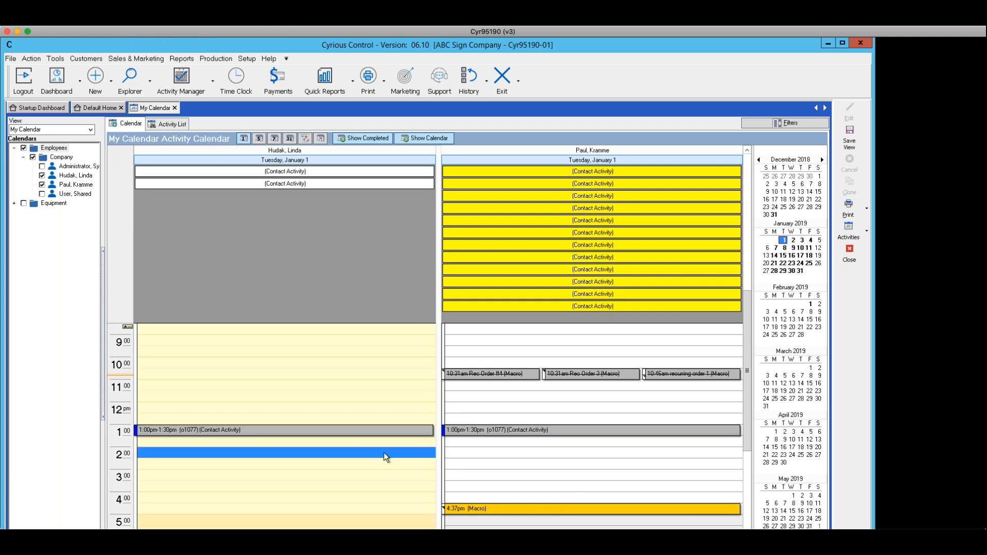
pyautogui.click(367, 430)
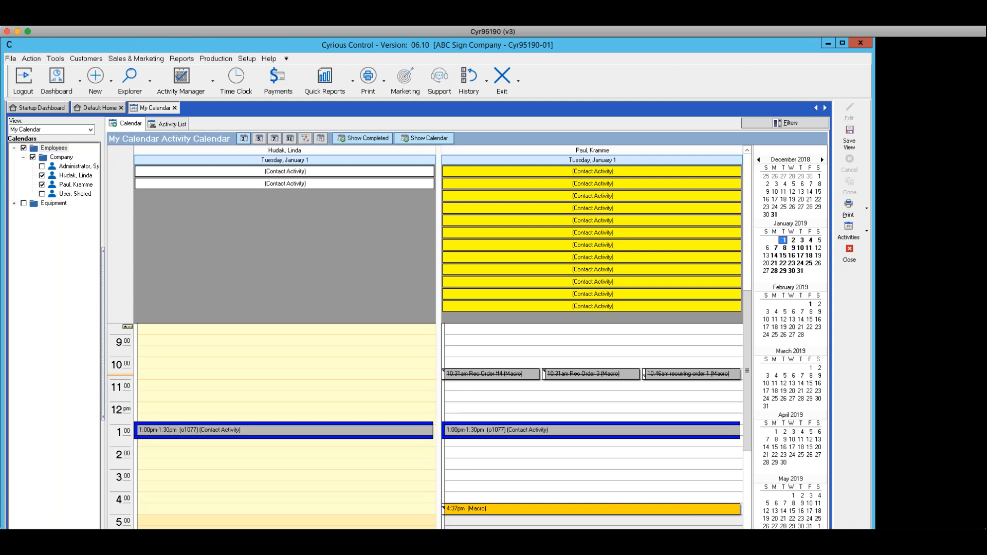
pyautogui.doubleClick(367, 429)
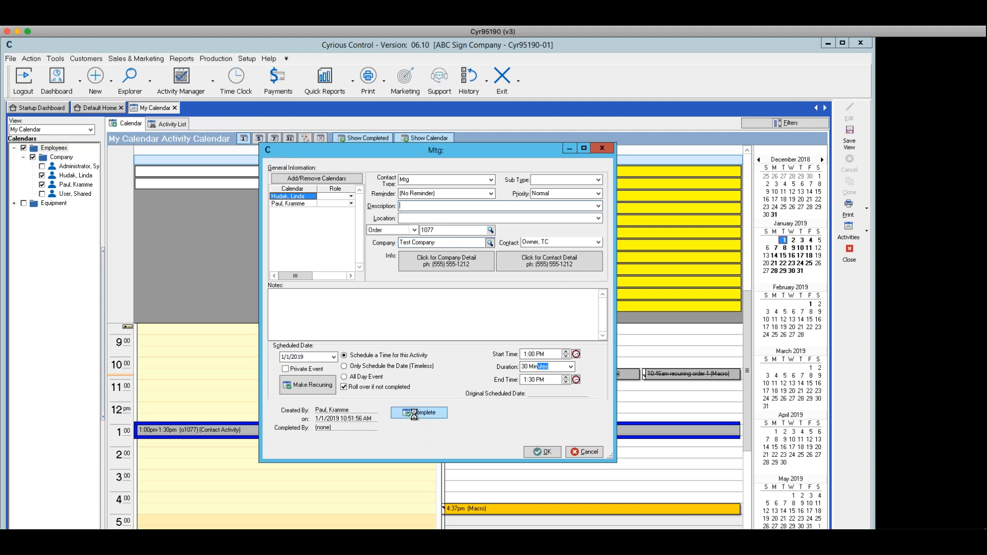
pyautogui.click(414, 413)
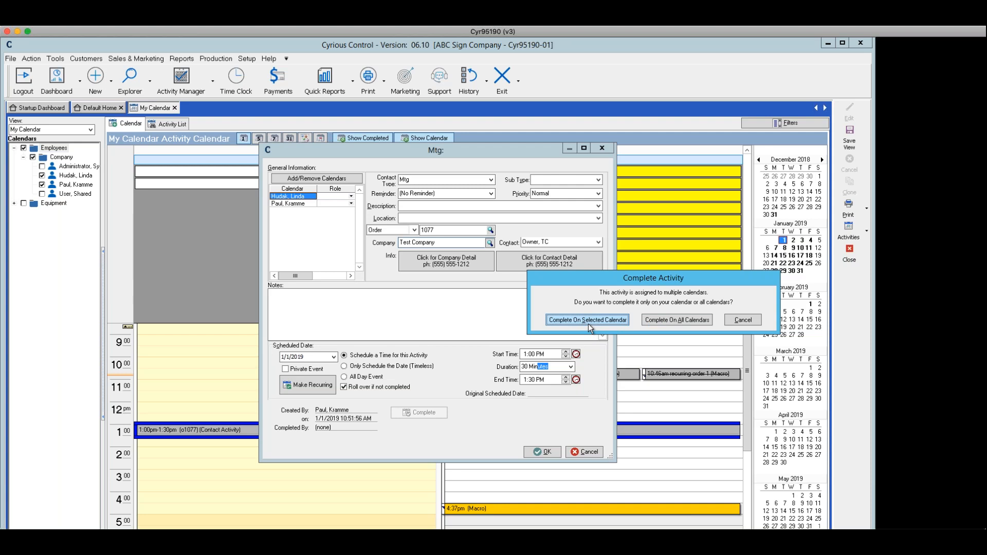
pyautogui.click(687, 319)
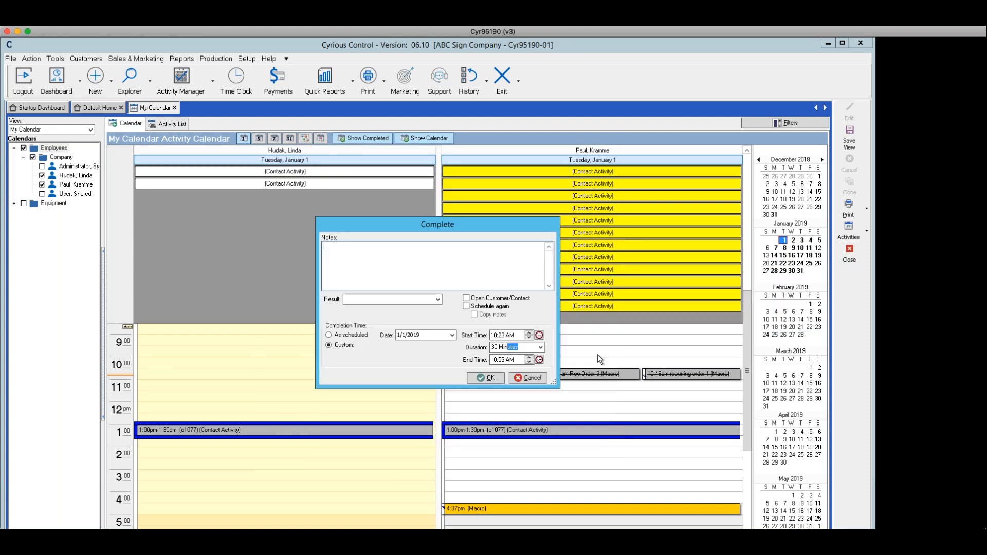
# Set a custom completion time starting at 12:00 PM lasting 30 minutes and confirm the completion.
pyautogui.click(539, 336)
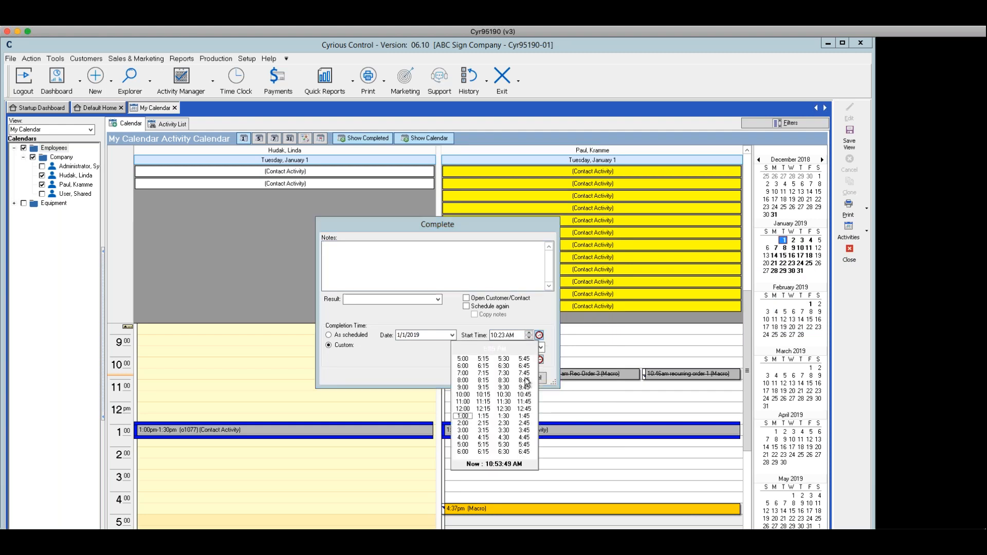
pyautogui.click(464, 416)
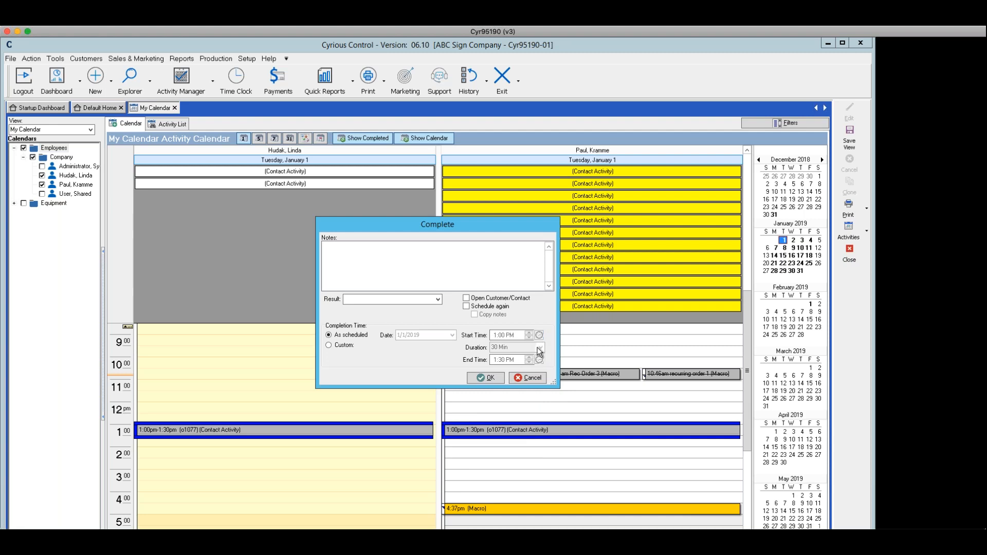
pyautogui.click(329, 345)
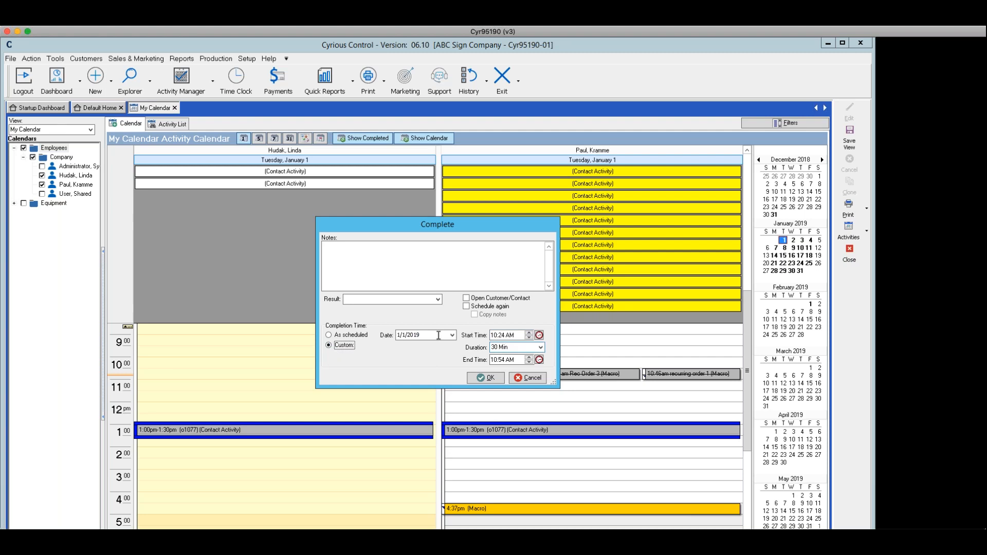
pyautogui.click(539, 335)
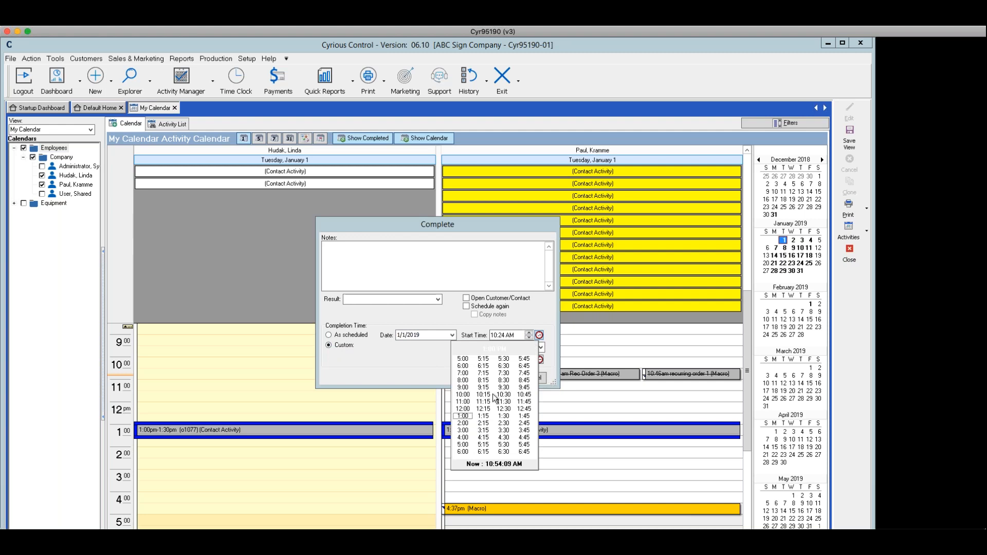
pyautogui.click(463, 410)
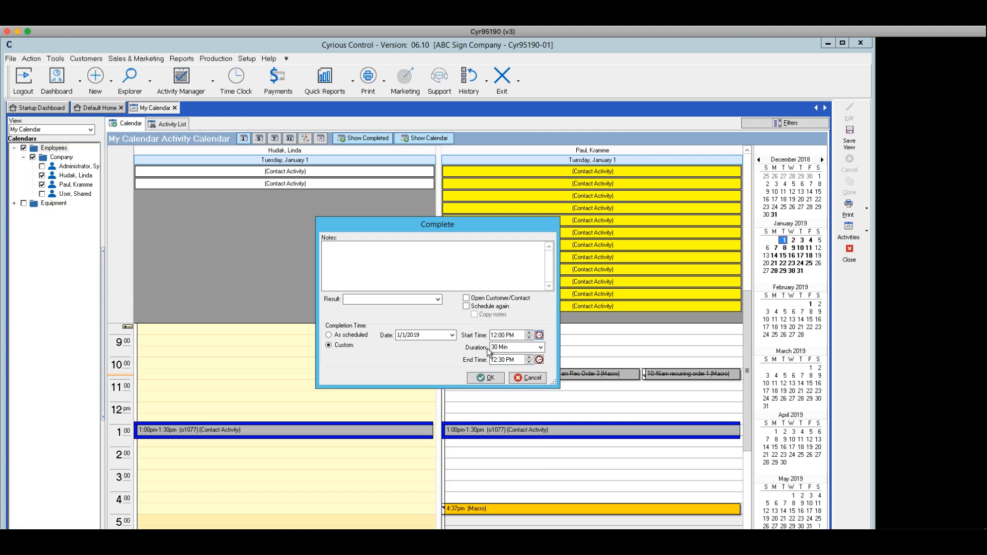
pyautogui.click(541, 348)
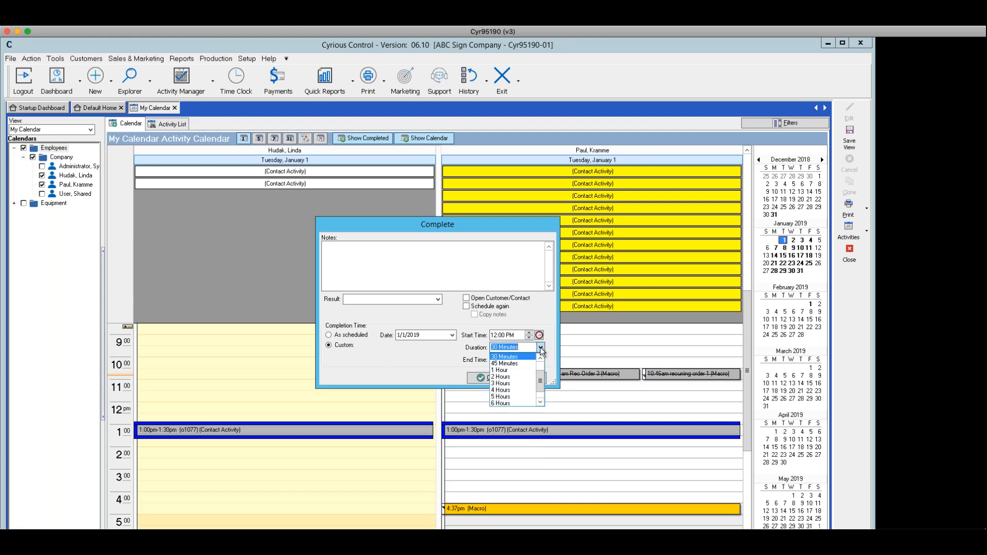
pyautogui.click(503, 357)
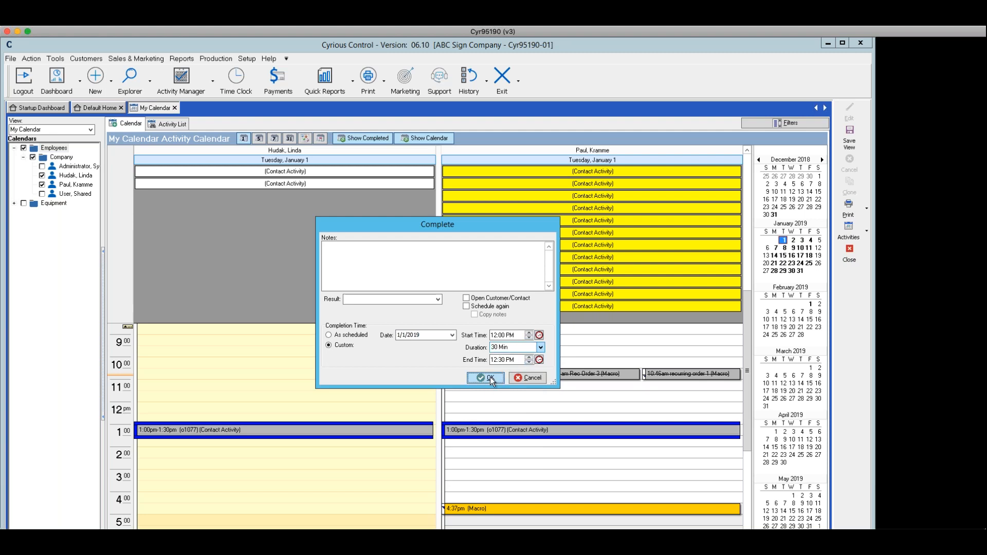
pyautogui.click(490, 377)
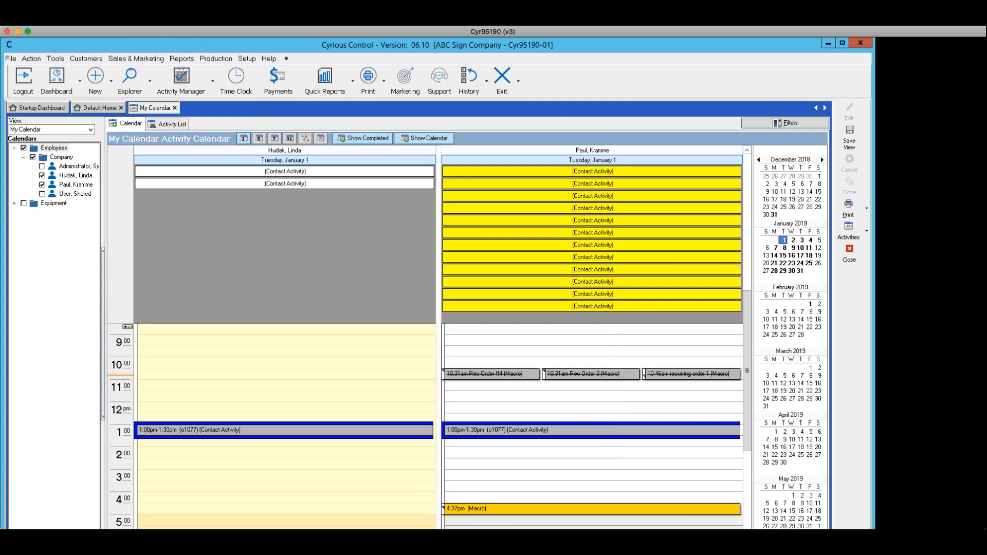